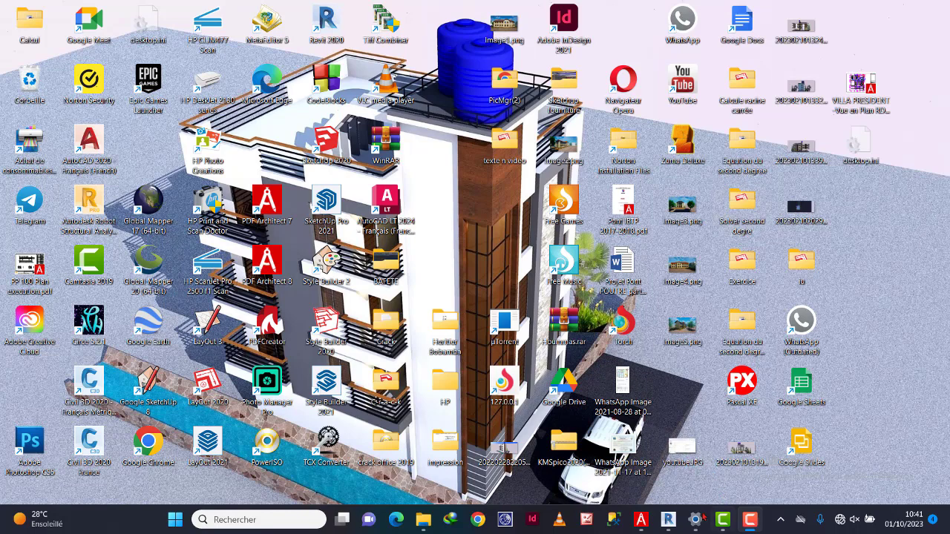
# Step: Switch to Revit and examine the axis grid in the Fondation floor plan
pyautogui.click(668, 519)
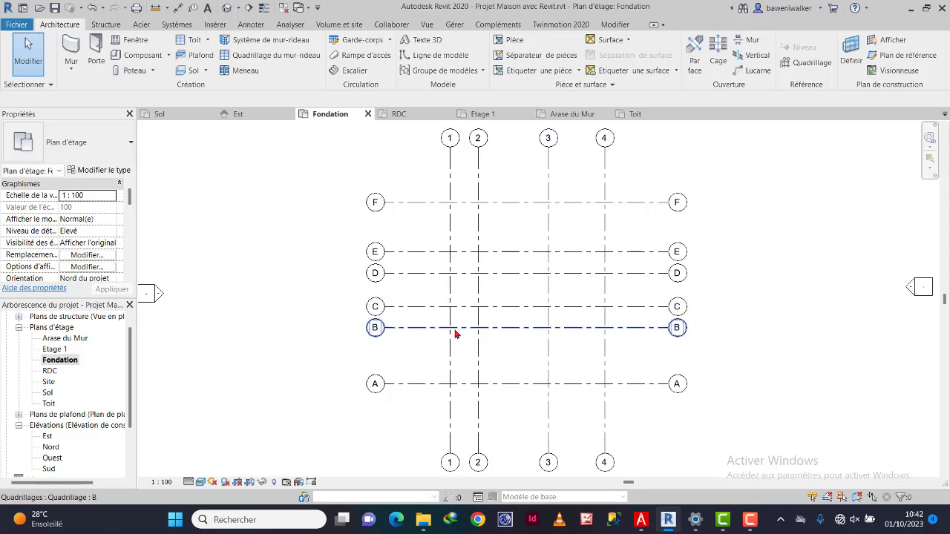
pyautogui.scroll(3, 490, 337)
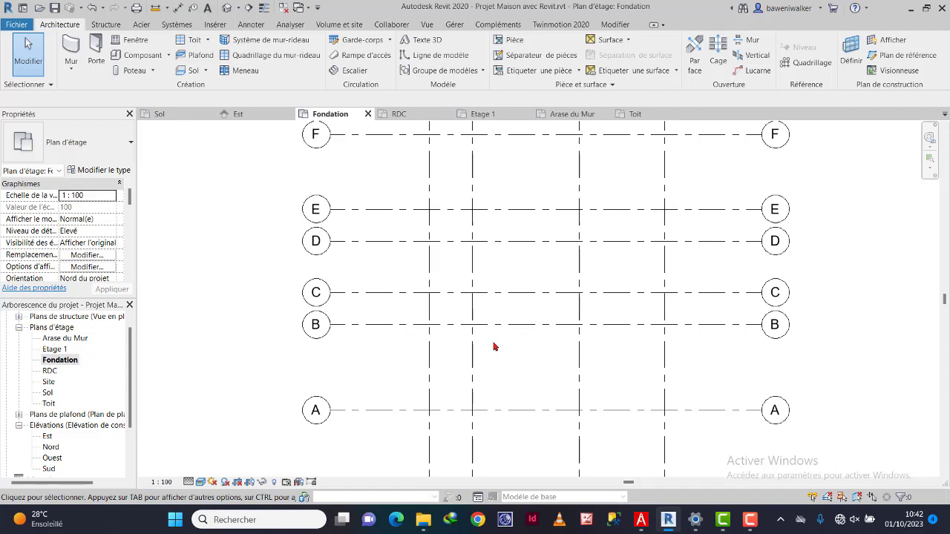
pyautogui.scroll(1, 494, 326)
pyautogui.scroll(2, 492, 324)
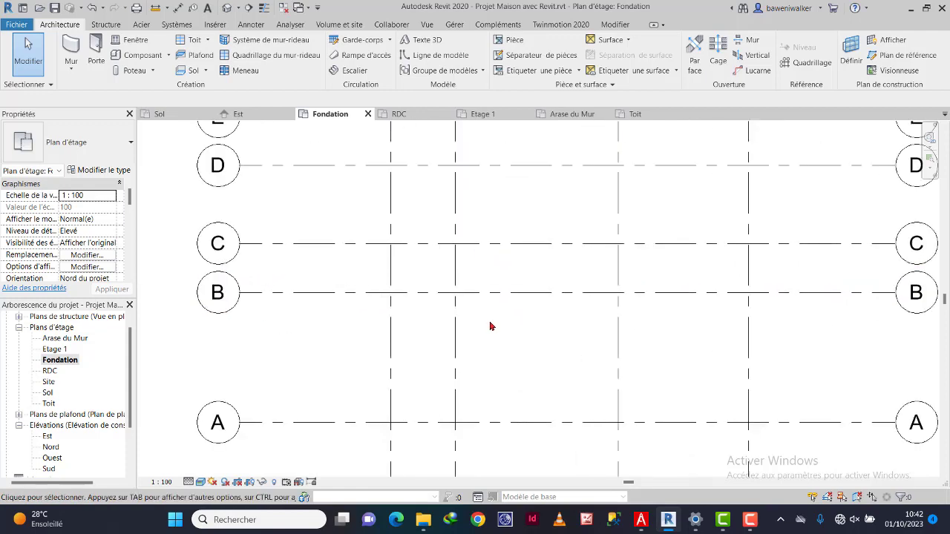
pyautogui.moveTo(503, 339); pyautogui.dragTo(467, 274, button='middle')
pyautogui.scroll(1, 492, 308)
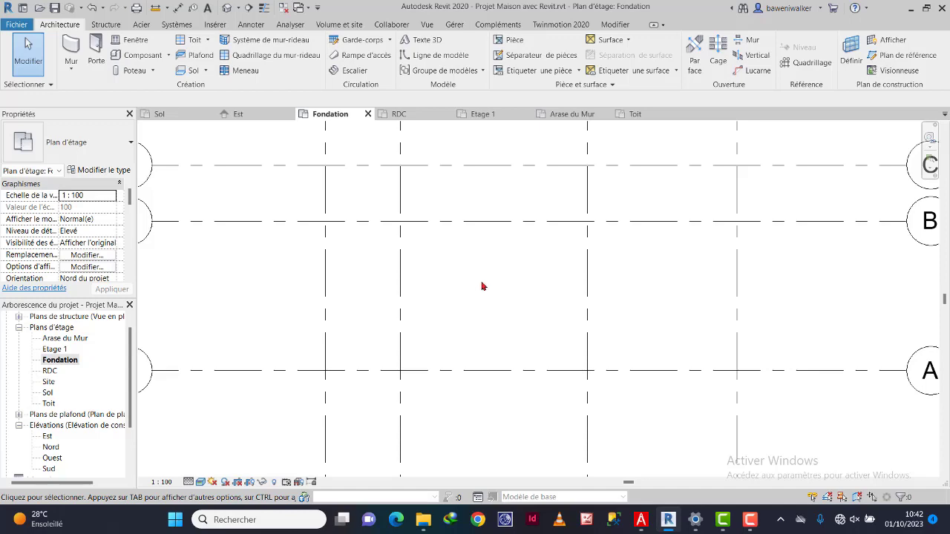
pyautogui.scroll(-2, 487, 285)
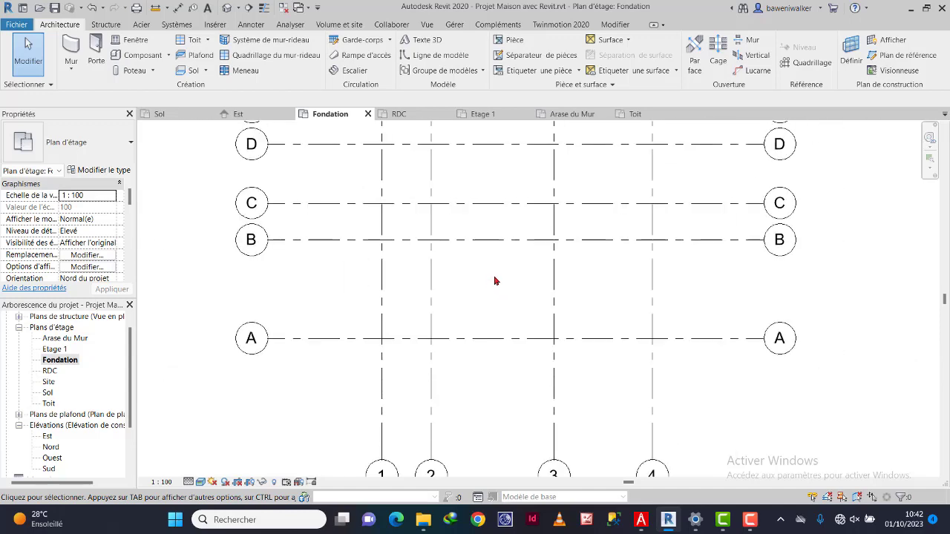
pyautogui.scroll(-1, 496, 281)
pyautogui.moveTo(496, 281); pyautogui.dragTo(509, 265, button='middle')
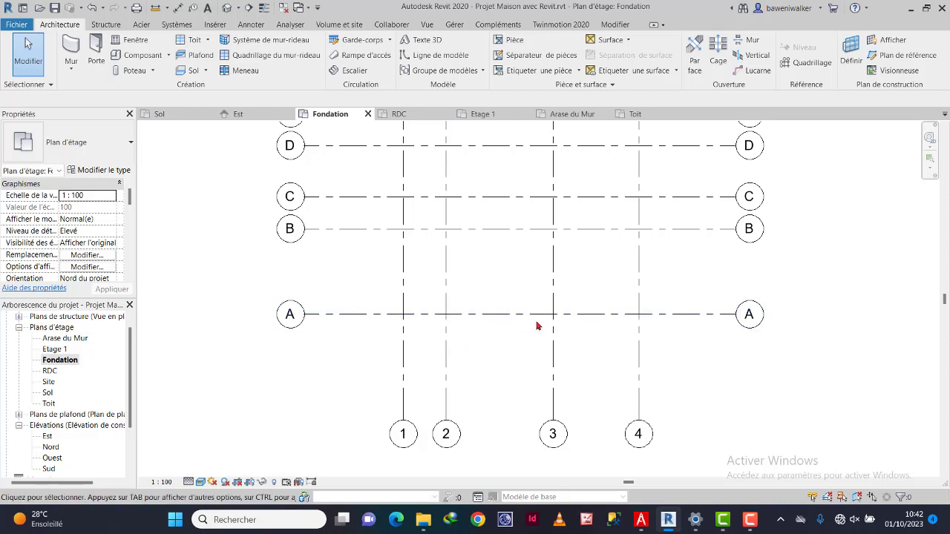
# Step: Check the column and axis layout on the RDC plan in PDF Architect, returning to Revit when done
pyautogui.click(647, 523)
pyautogui.scroll(-3, 462, 351)
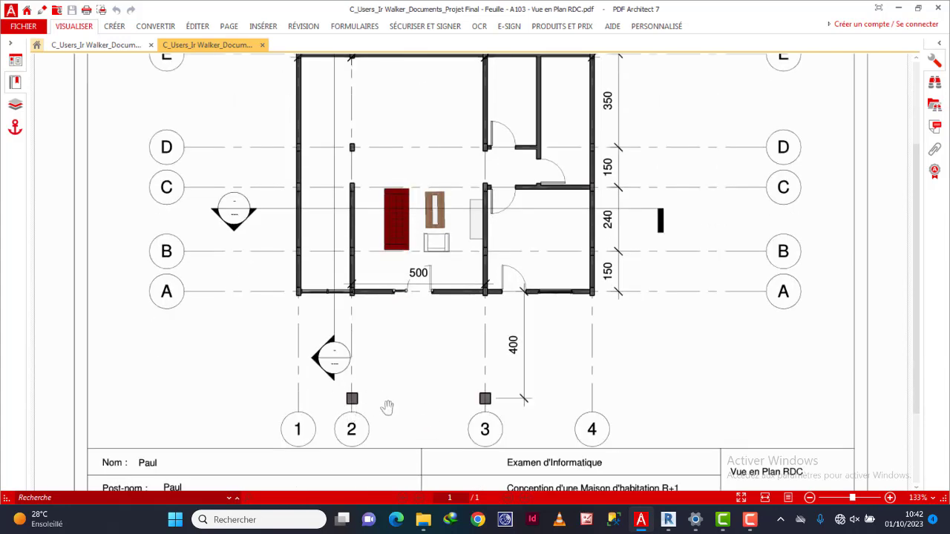
pyautogui.click(642, 521)
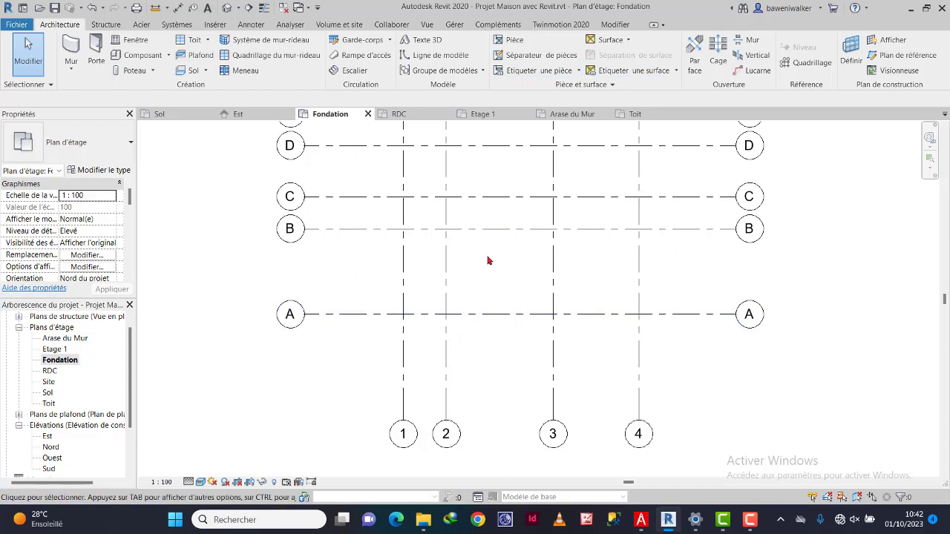
# Step: Start a structural floor on the Fondation level and pick boundary lines offset 60.00 on both sides of axis A
pyautogui.moveTo(489, 261); pyautogui.dragTo(497, 289, button='middle')
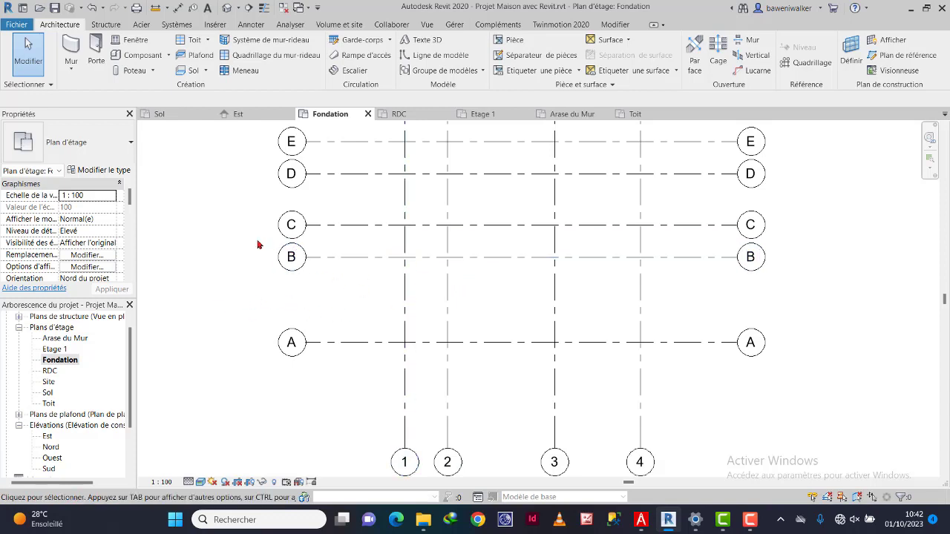
pyautogui.click(107, 25)
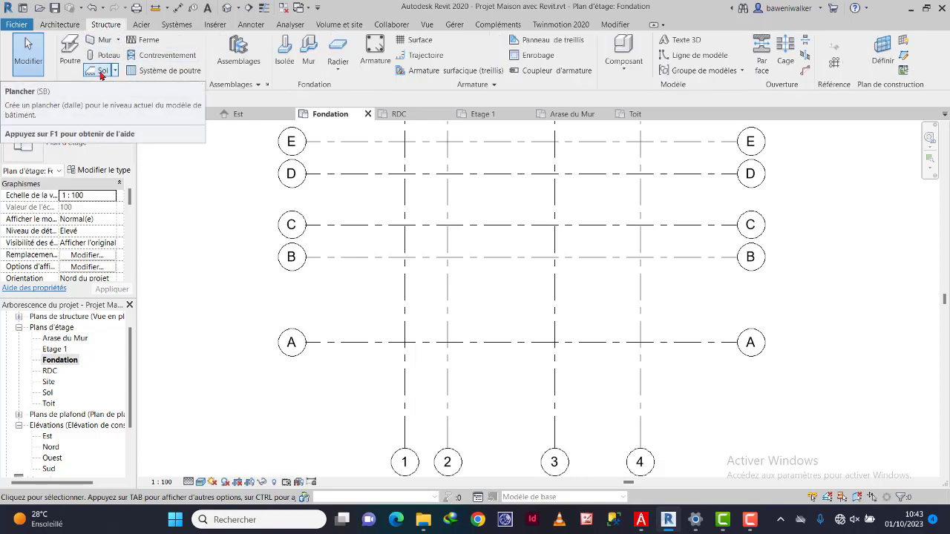
pyautogui.click(101, 72)
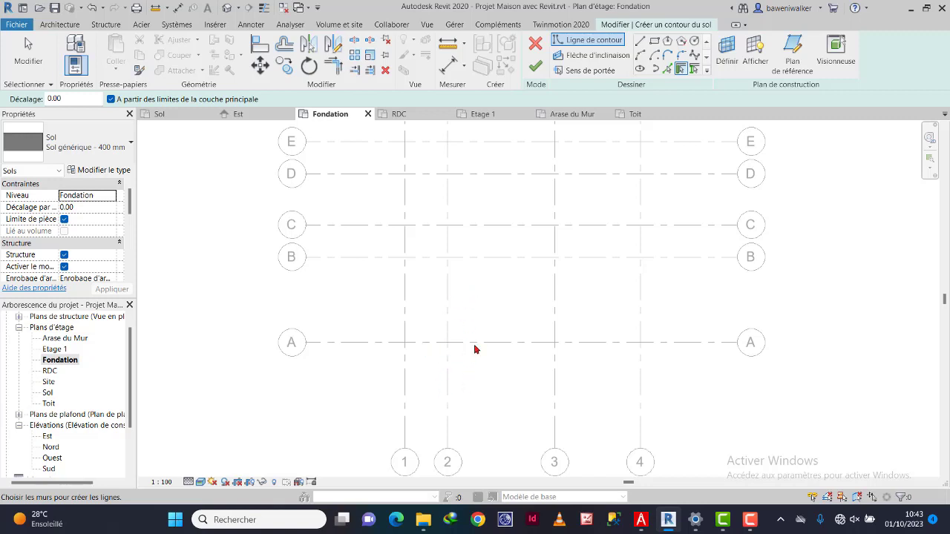
pyautogui.click(668, 69)
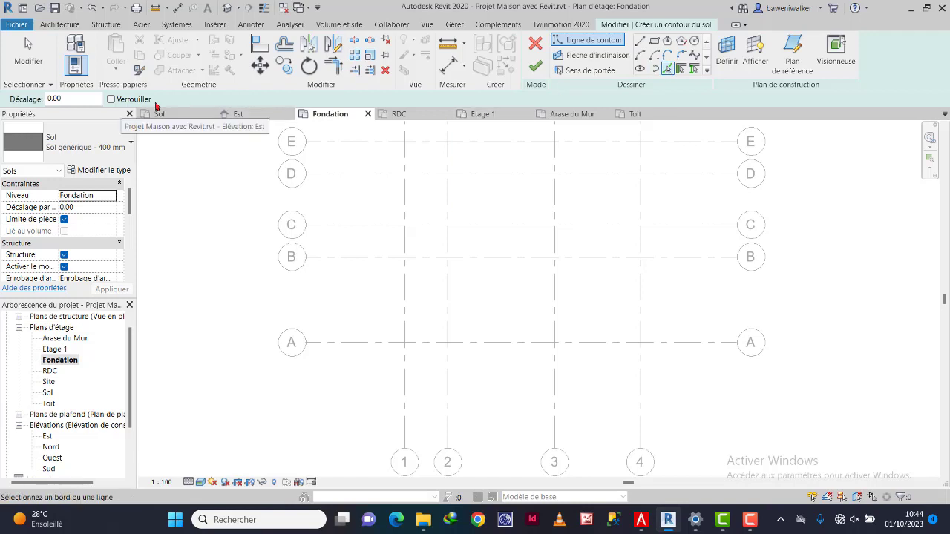
pyautogui.doubleClick(78, 99)
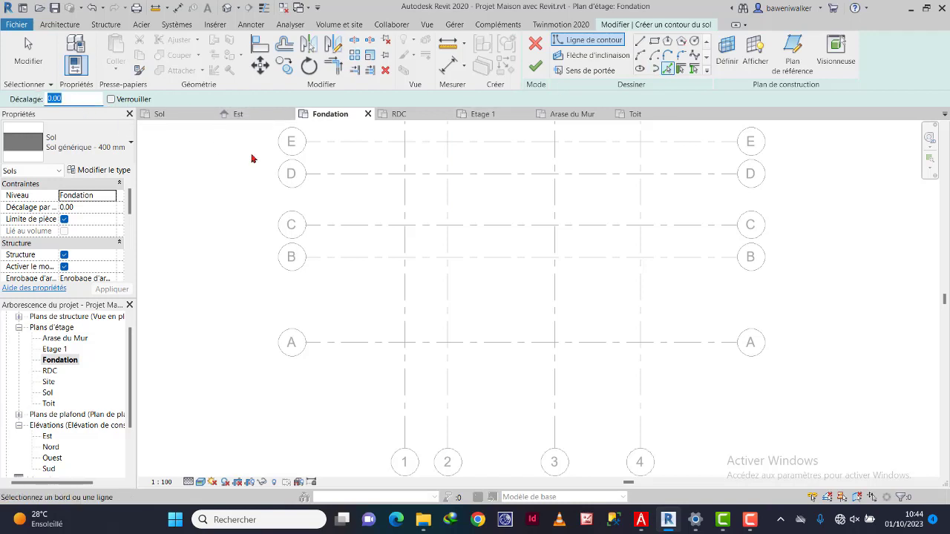
pyautogui.write('60.00')
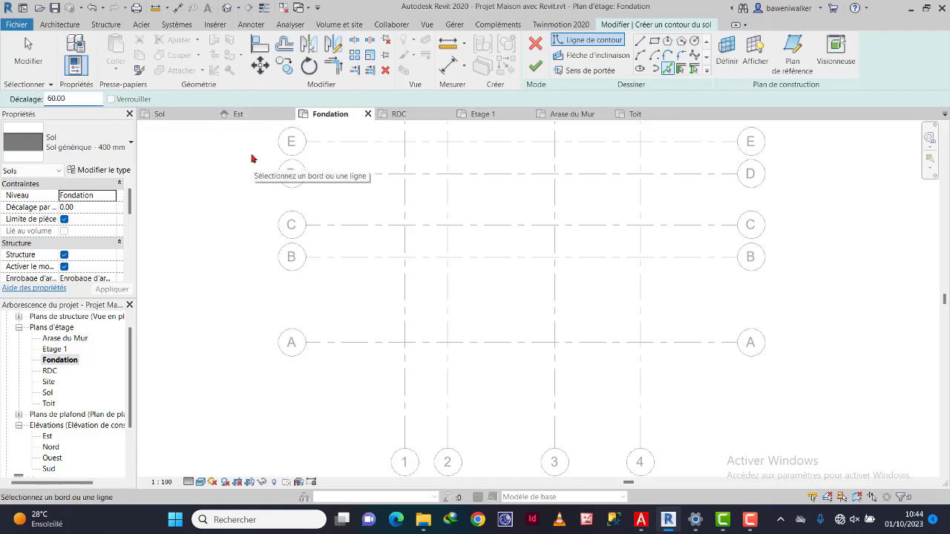
pyautogui.click(462, 344)
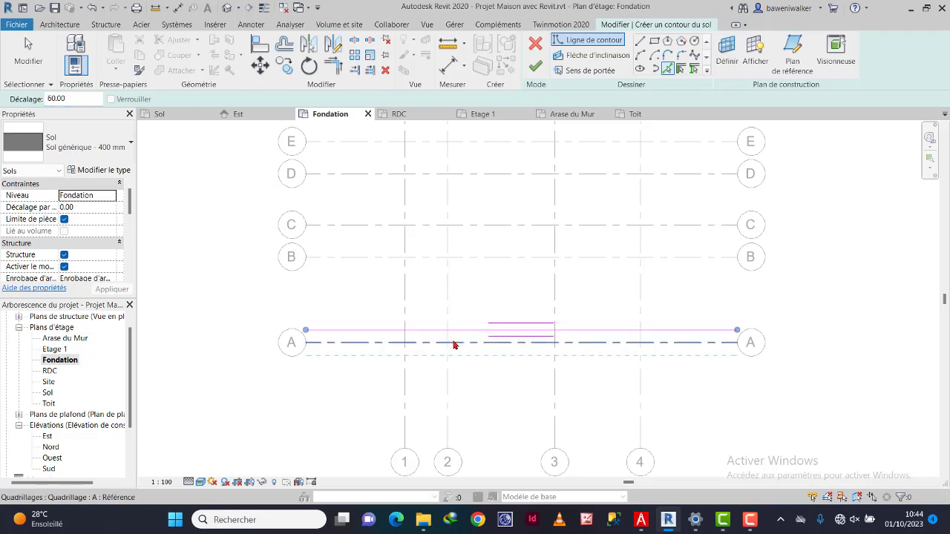
pyautogui.click(460, 346)
# Step: Add floor boundary lines offset 60.00 on both sides of axis 2 and end line picking
pyautogui.scroll(5, 461, 344)
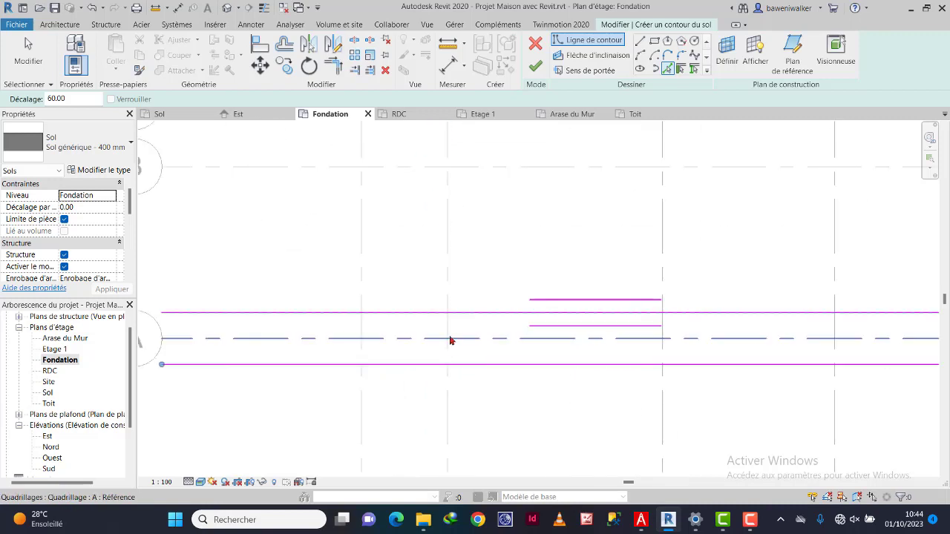
pyautogui.click(448, 331)
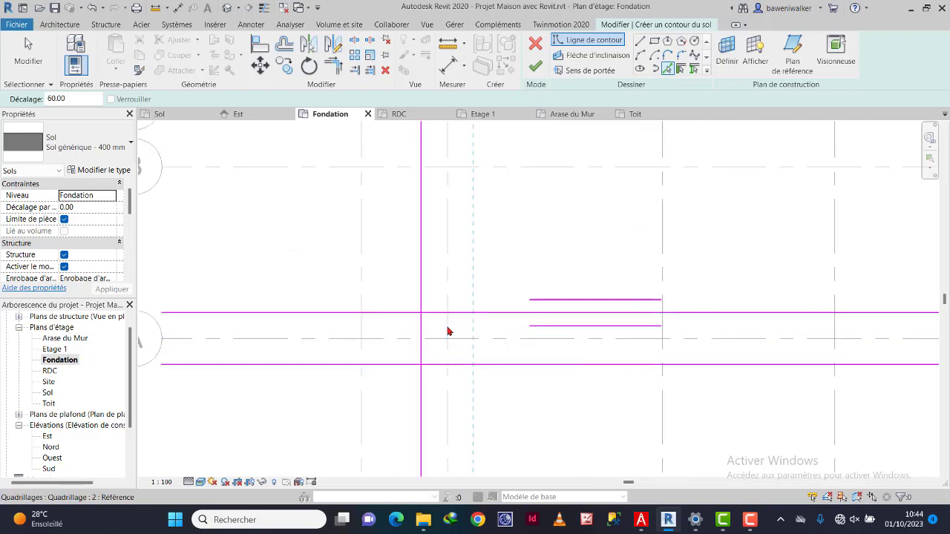
pyautogui.click(449, 331)
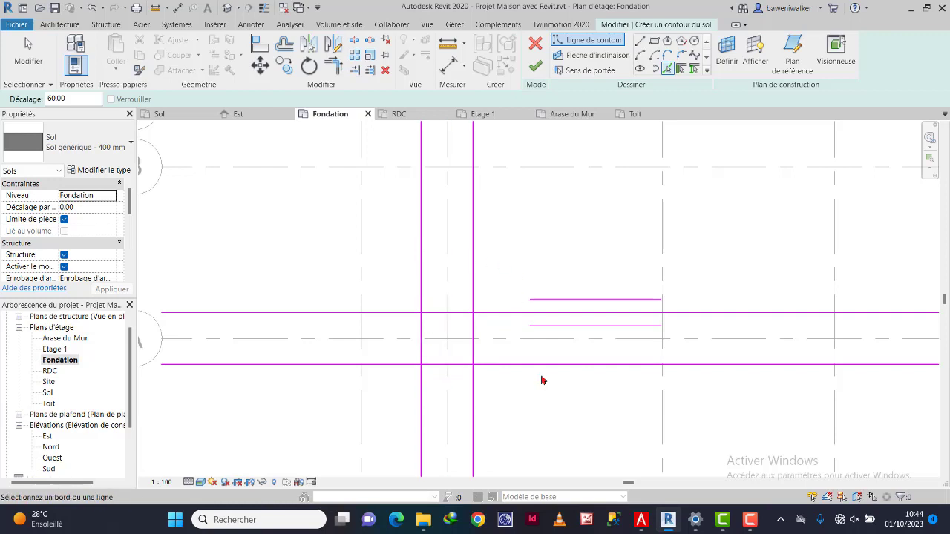
pyautogui.scroll(-6, 493, 282)
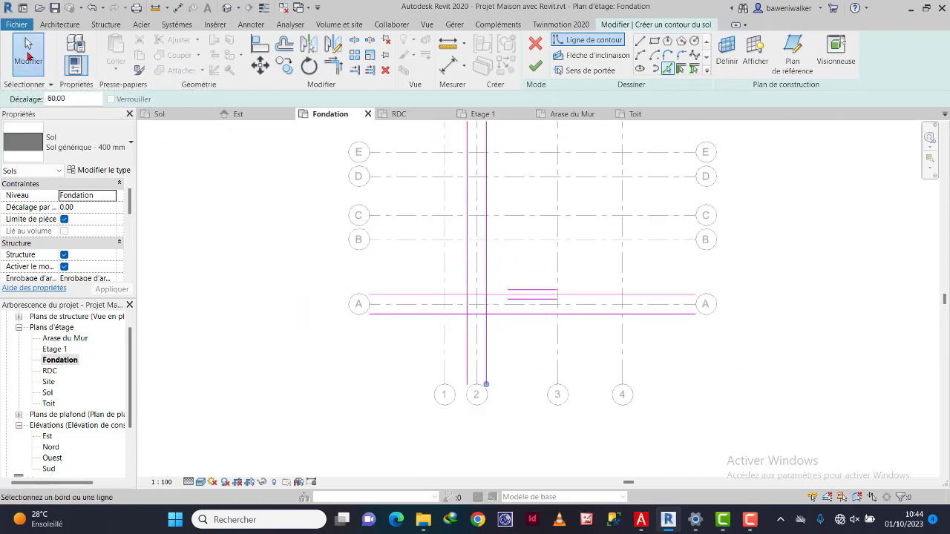
pyautogui.click(27, 55)
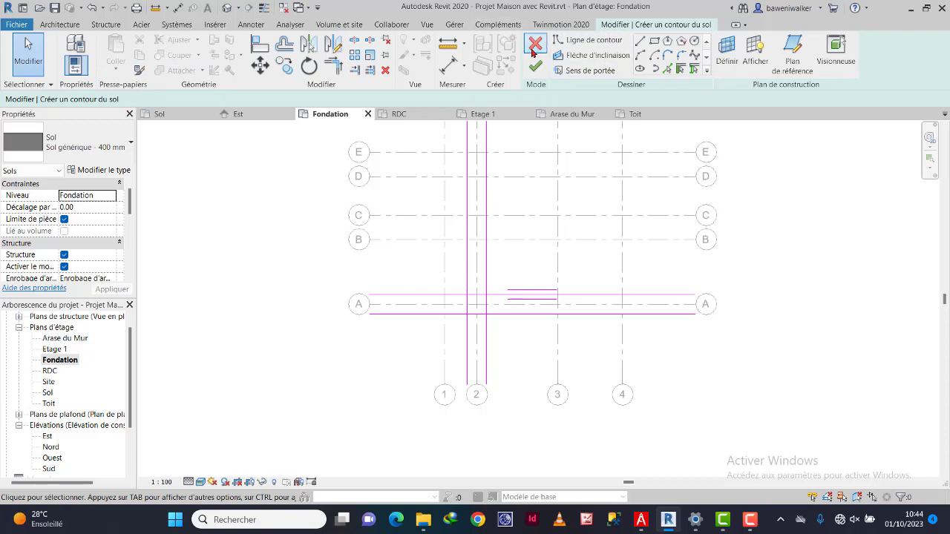
# Step: Trim the four boundary lines at their corners into a closed square around the intersection of axes A and 2
pyautogui.scroll(5, 479, 222)
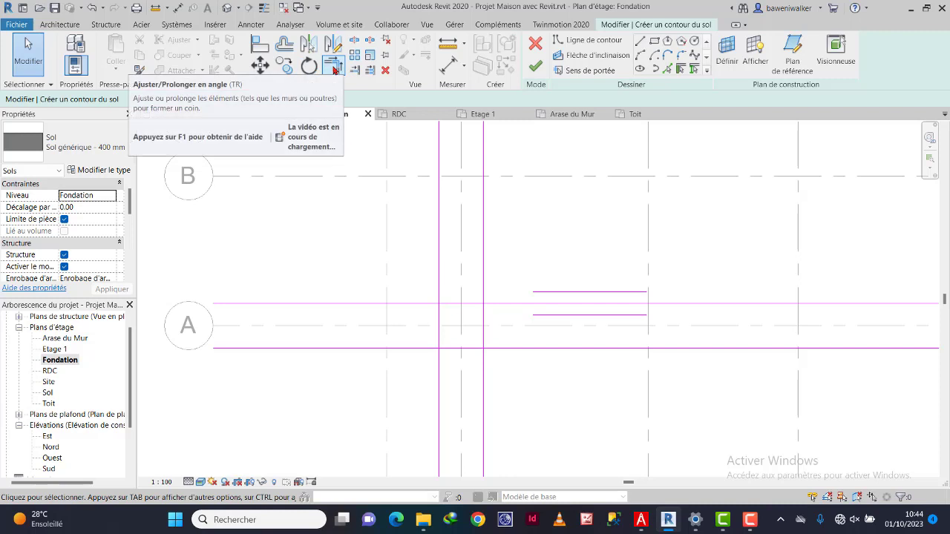
pyautogui.click(333, 73)
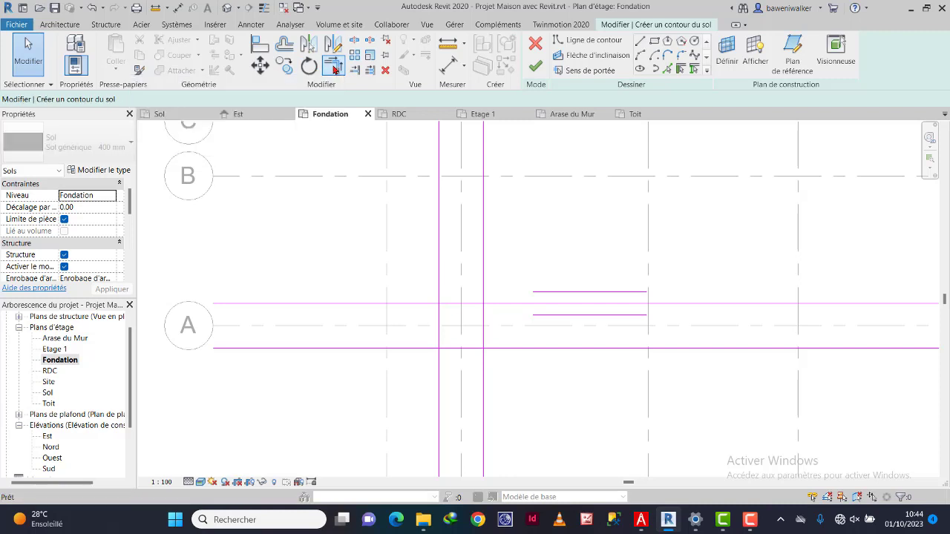
pyautogui.click(483, 331)
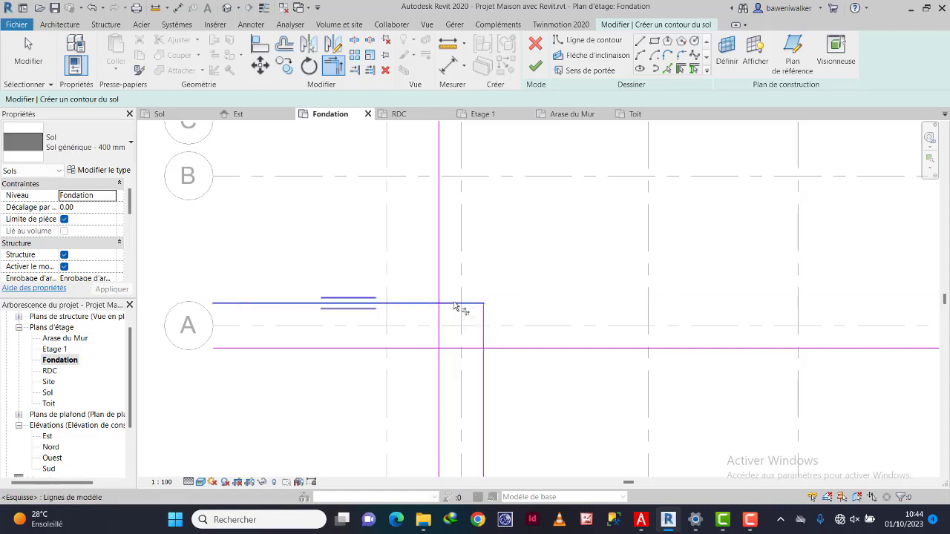
pyautogui.click(470, 304)
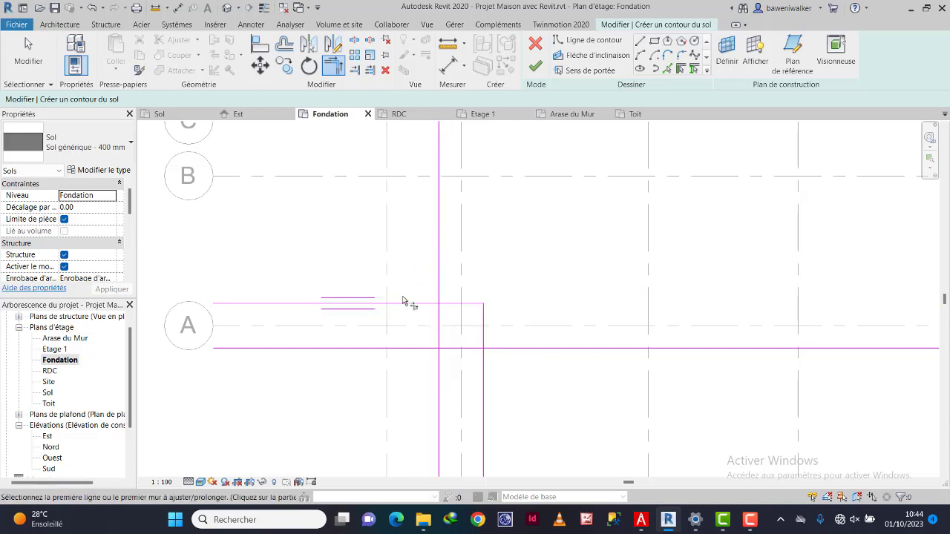
pyautogui.click(459, 305)
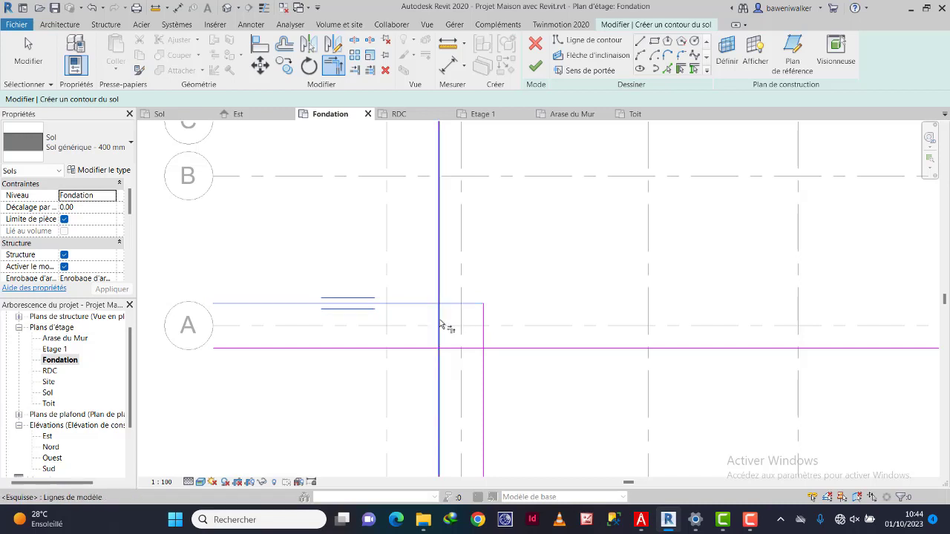
pyautogui.click(443, 328)
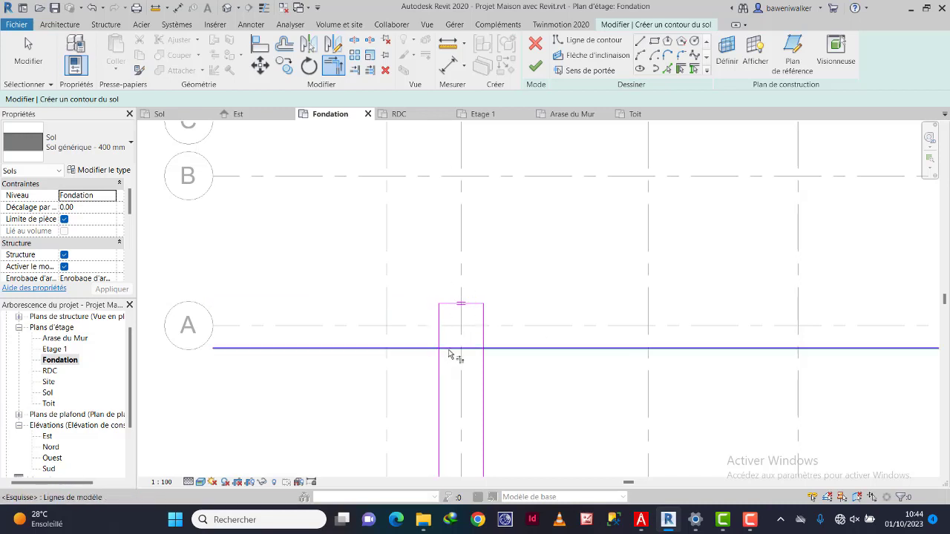
pyautogui.click(451, 348)
pyautogui.click(440, 326)
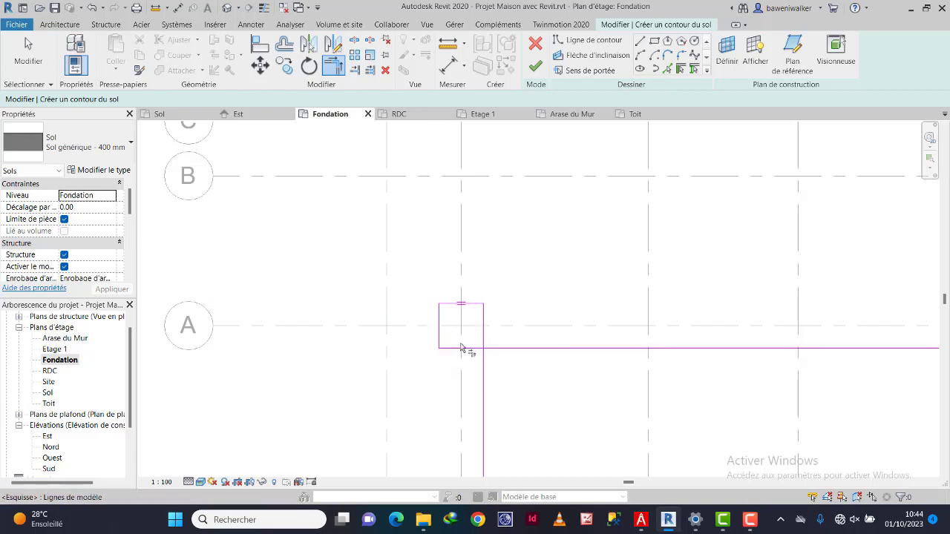
pyautogui.click(462, 349)
pyautogui.click(483, 338)
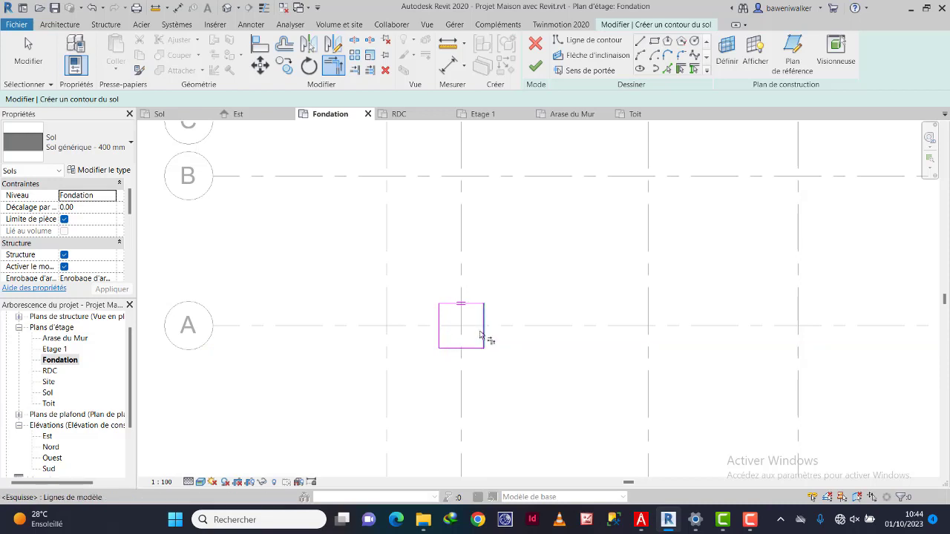
pyautogui.scroll(5, 451, 340)
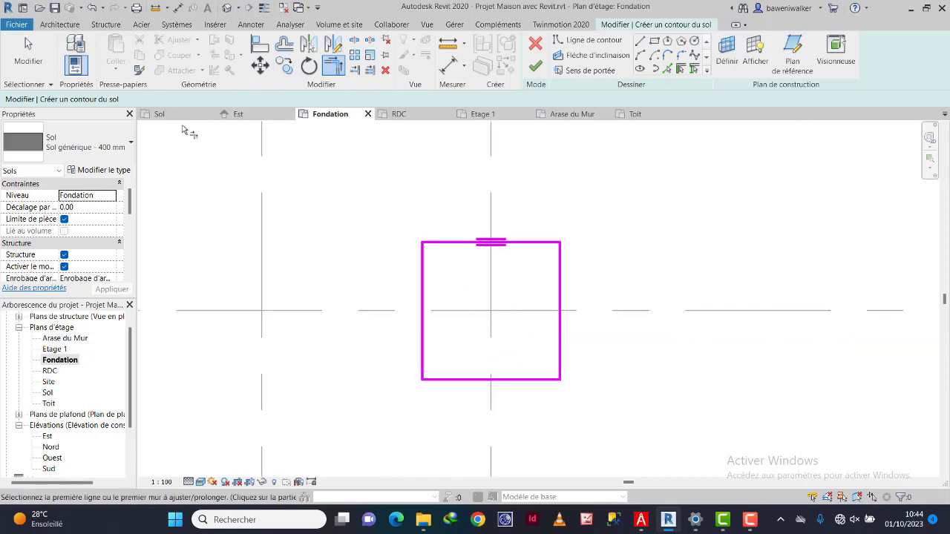
pyautogui.click(28, 52)
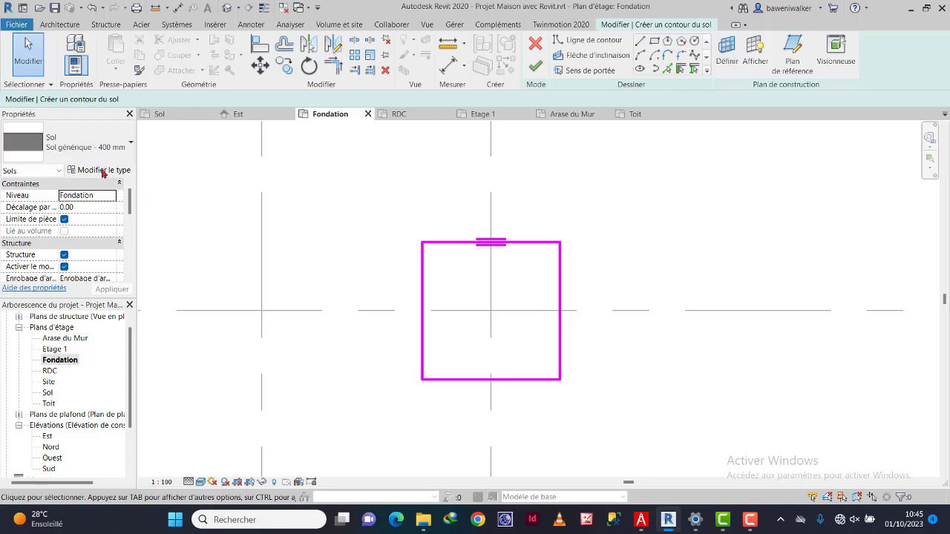
# Step: Duplicate the Sol générique - 400 mm floor type under the name "Béton de Propreté 10cm"
pyautogui.click(96, 172)
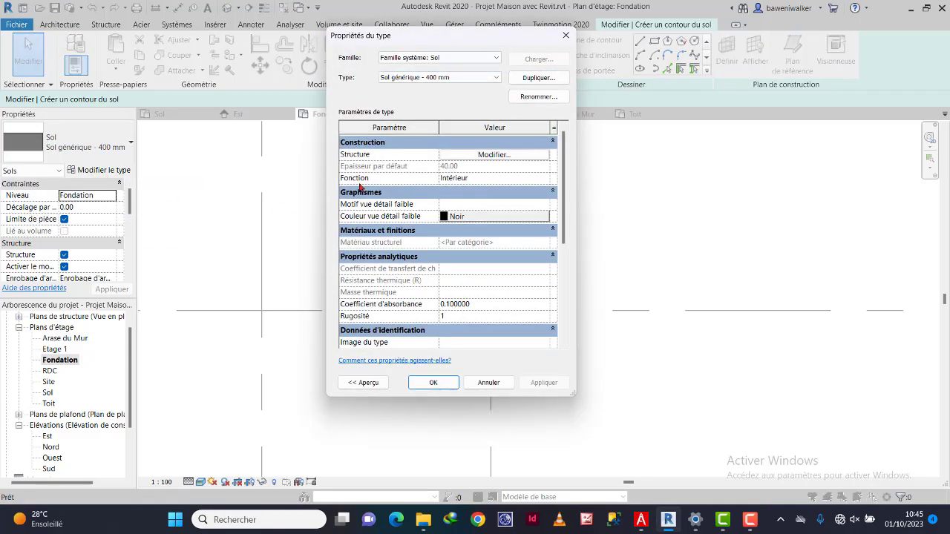
pyautogui.click(532, 79)
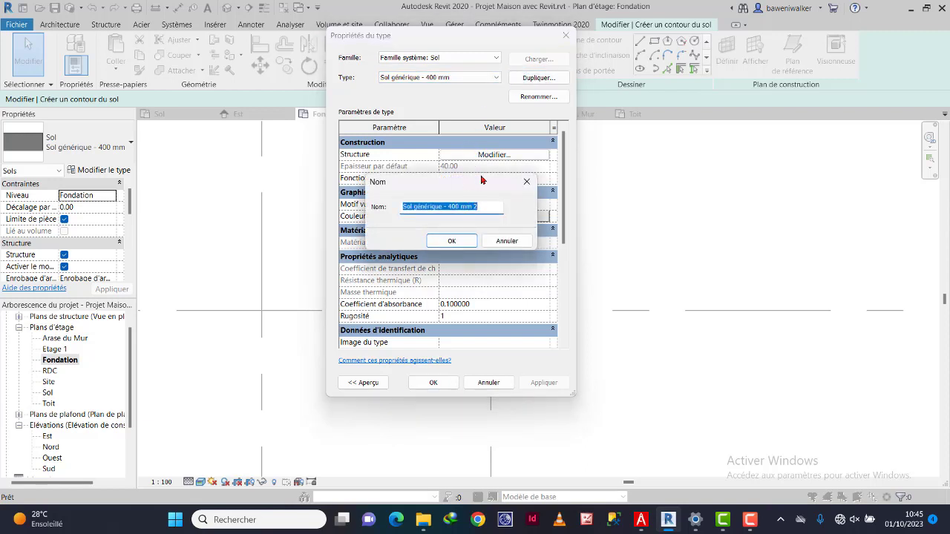
pyautogui.write('Béton de Propreté 10cm')
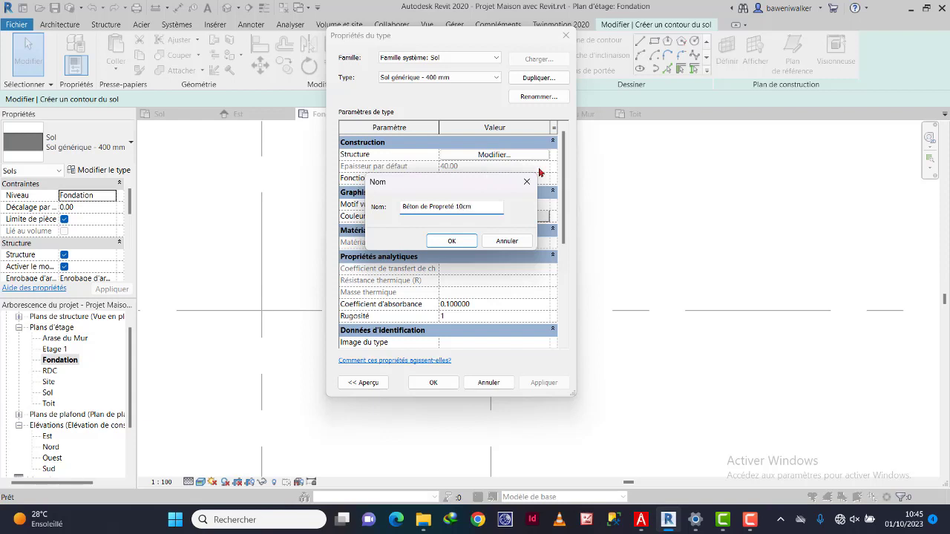
pyautogui.click(468, 242)
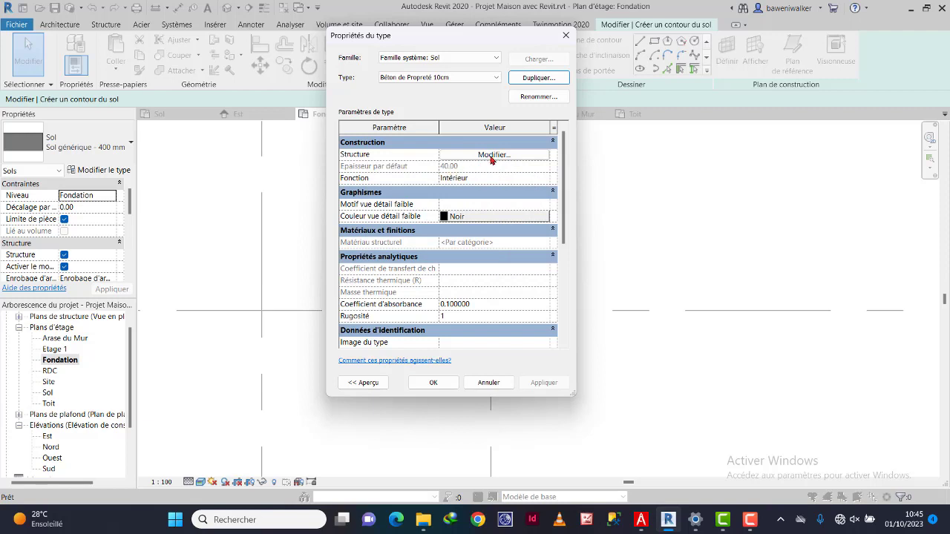
# Step: Set the new floor type's structural layer thickness to 10.00 and finish the floor boundary sketch
pyautogui.click(494, 156)
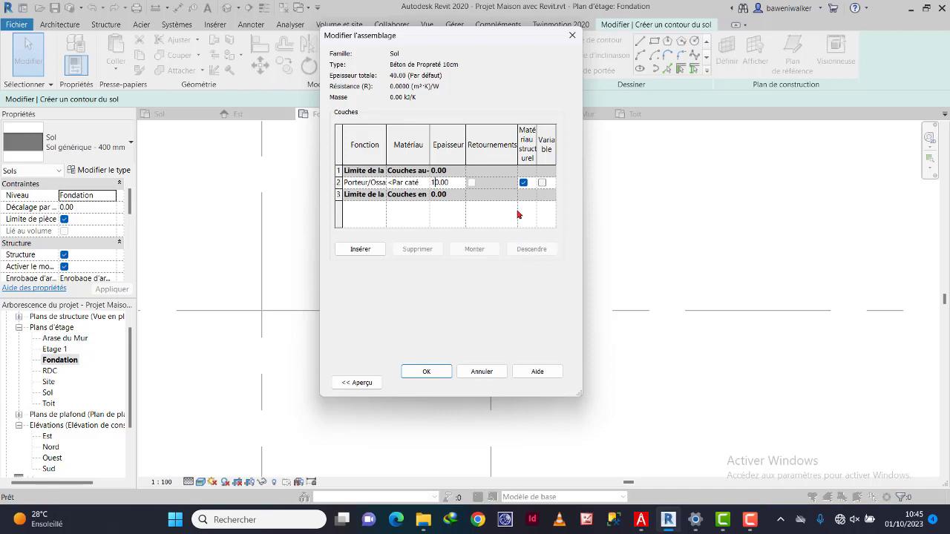
pyautogui.click(427, 372)
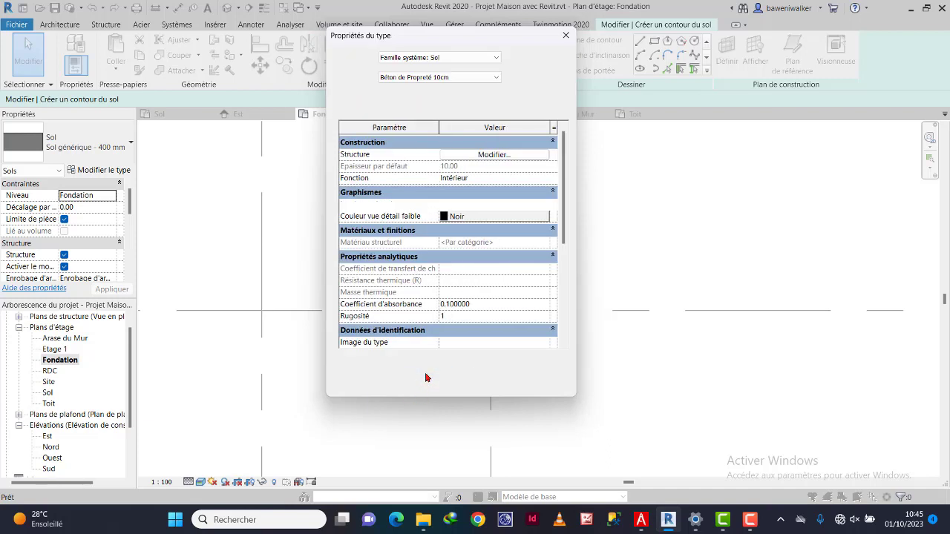
pyautogui.click(437, 386)
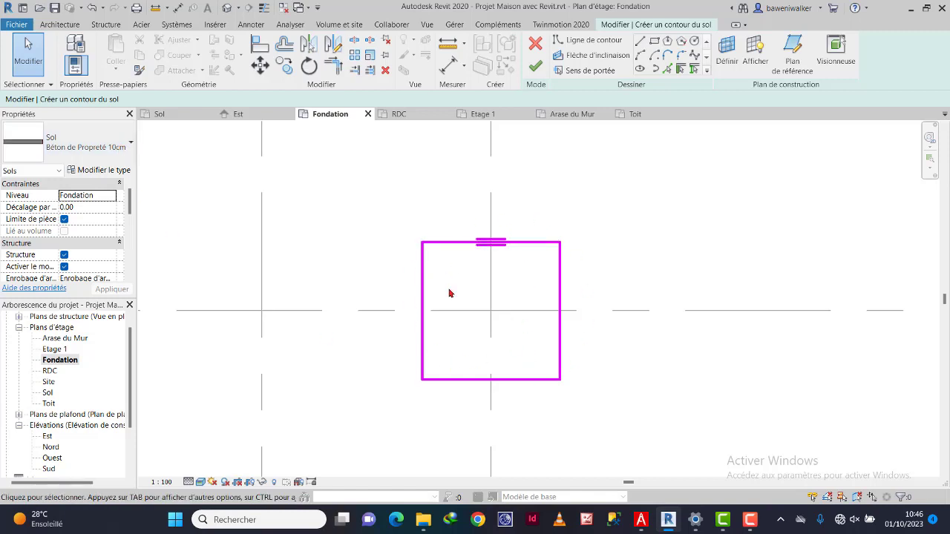
pyautogui.click(535, 67)
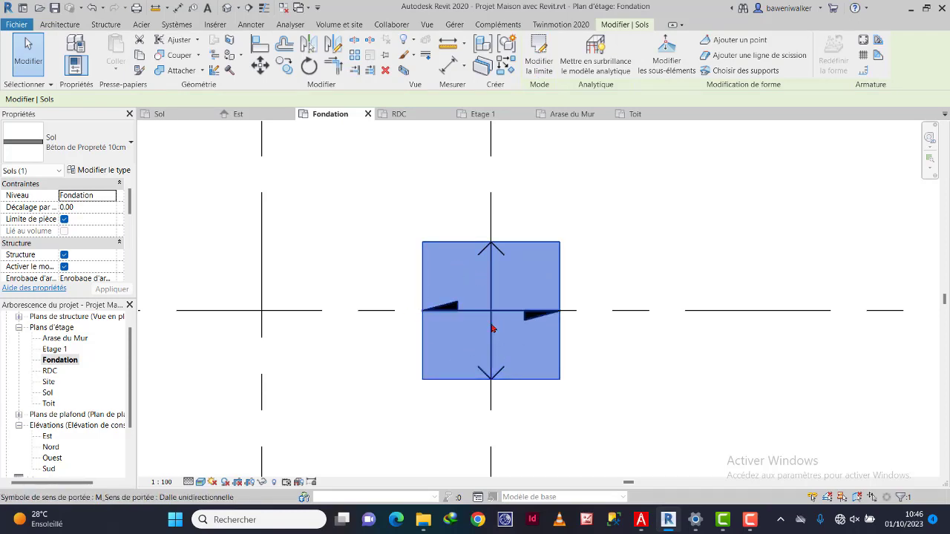
# Step: Open the default 3D view and set its detail level to Élevé and its visual style to Réaliste
pyautogui.scroll(-6, 475, 345)
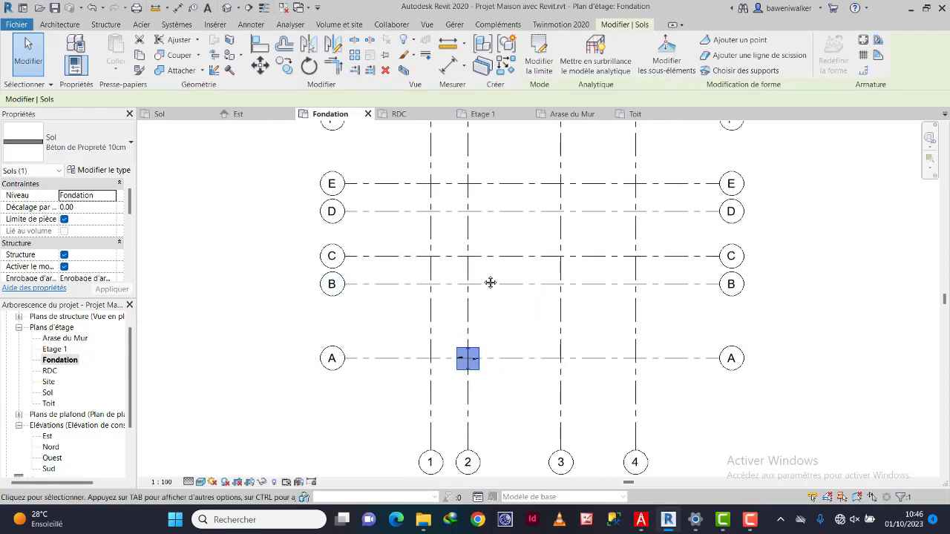
pyautogui.moveTo(491, 283); pyautogui.dragTo(472, 318, button='middle')
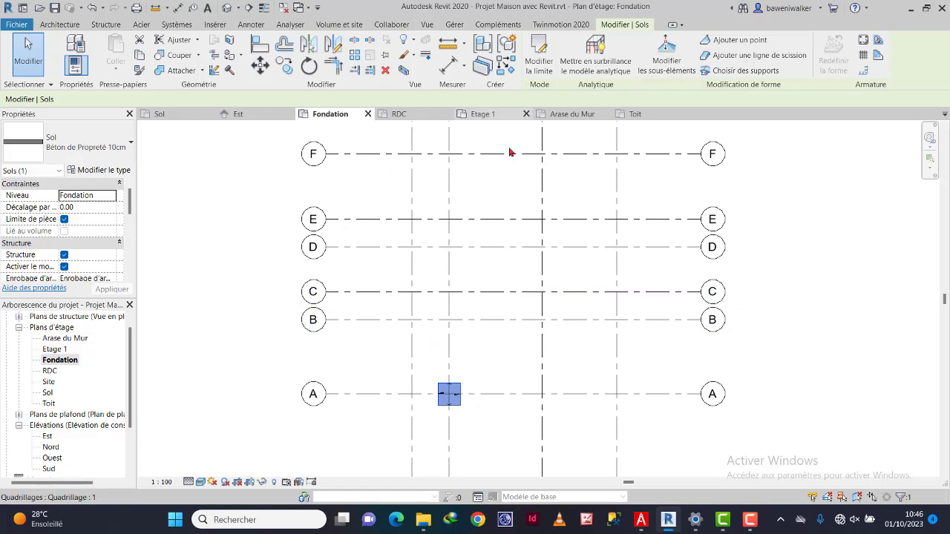
pyautogui.click(428, 25)
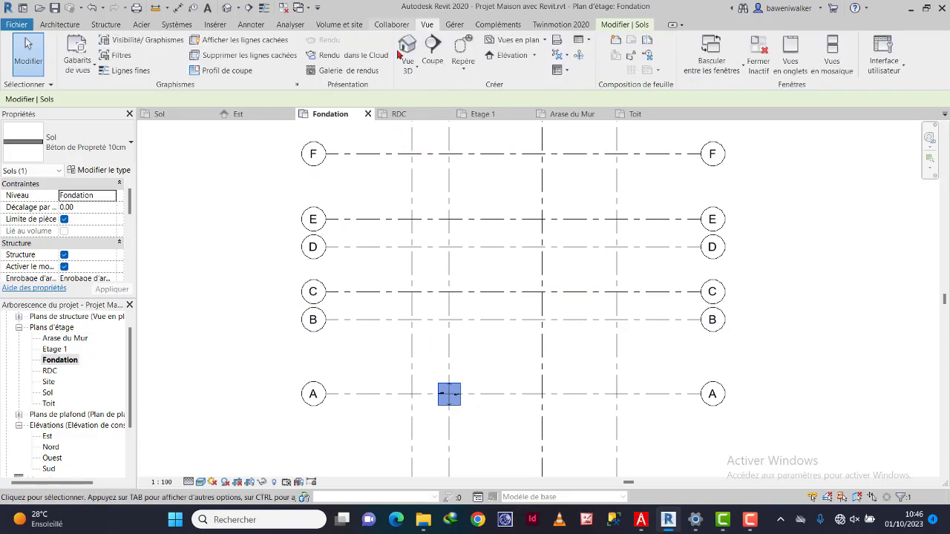
pyautogui.click(408, 46)
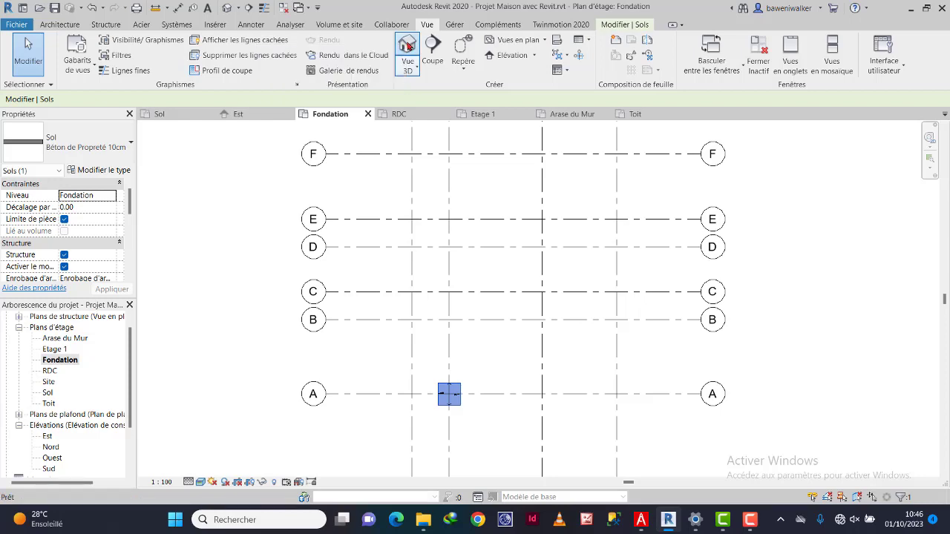
pyautogui.scroll(3, 475, 348)
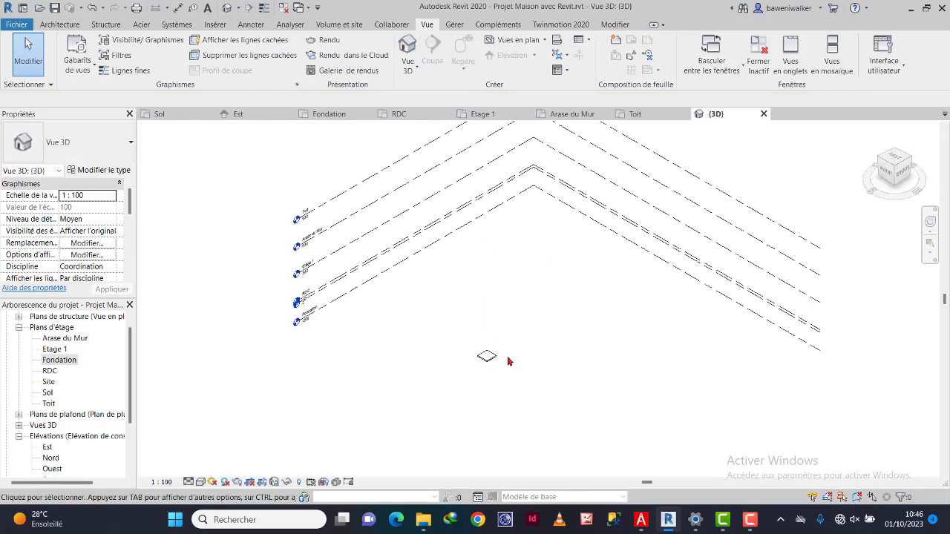
pyautogui.scroll(-2, 492, 319)
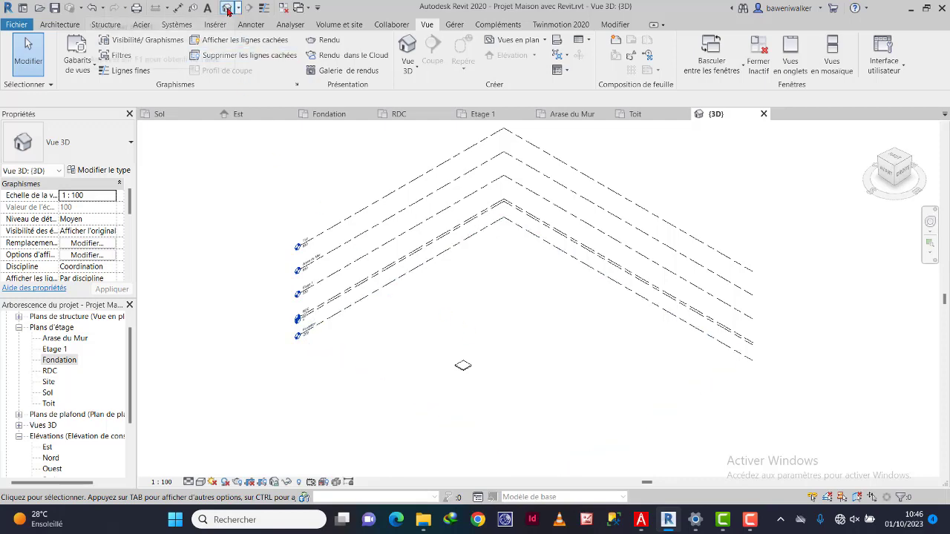
pyautogui.scroll(2, 464, 373)
pyautogui.scroll(2, 464, 373)
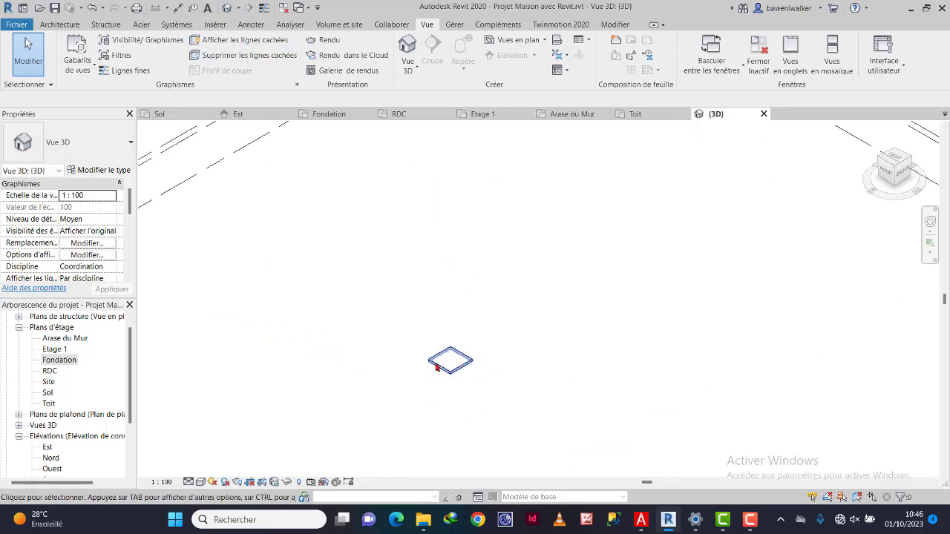
pyautogui.click(190, 482)
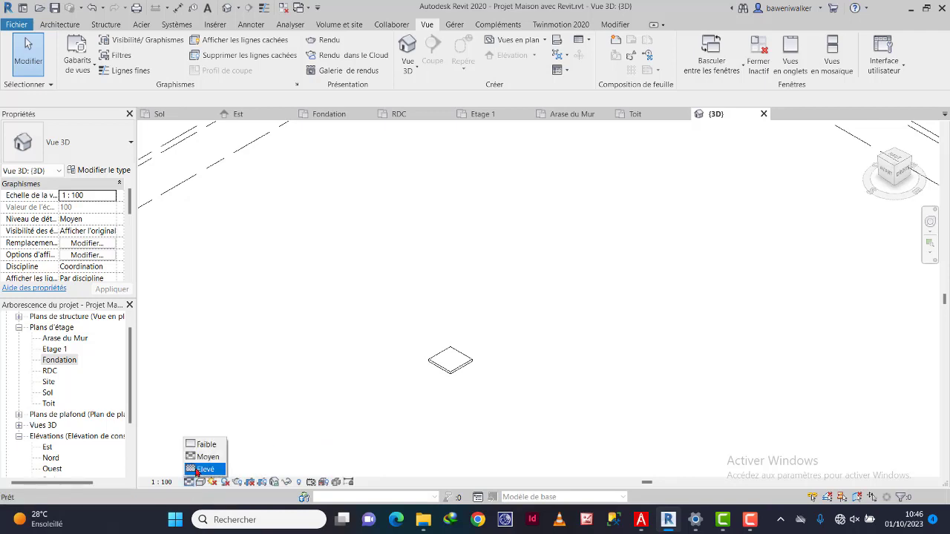
pyautogui.click(205, 469)
pyautogui.click(202, 482)
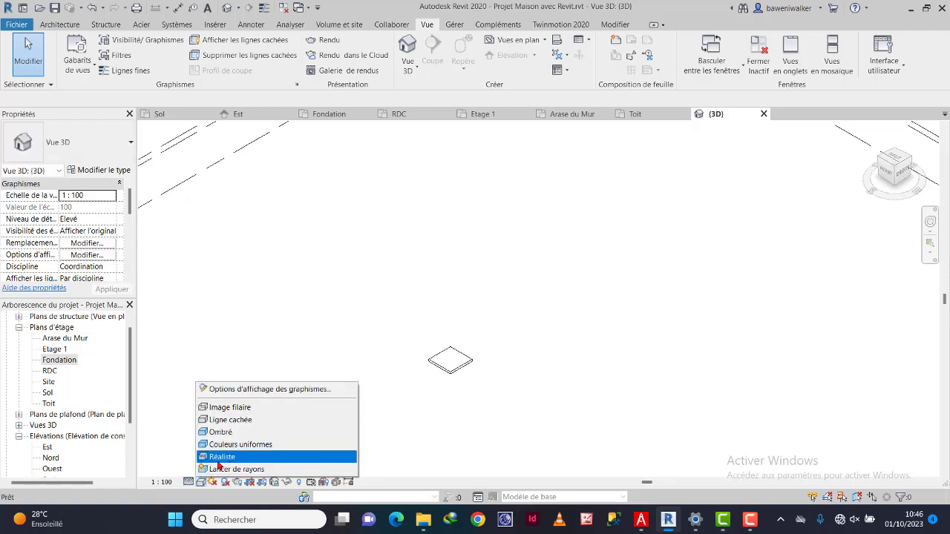
pyautogui.click(229, 457)
# Step: Examine the blinding concrete slab up close and against the level lines in the 3D view
pyautogui.scroll(10, 460, 379)
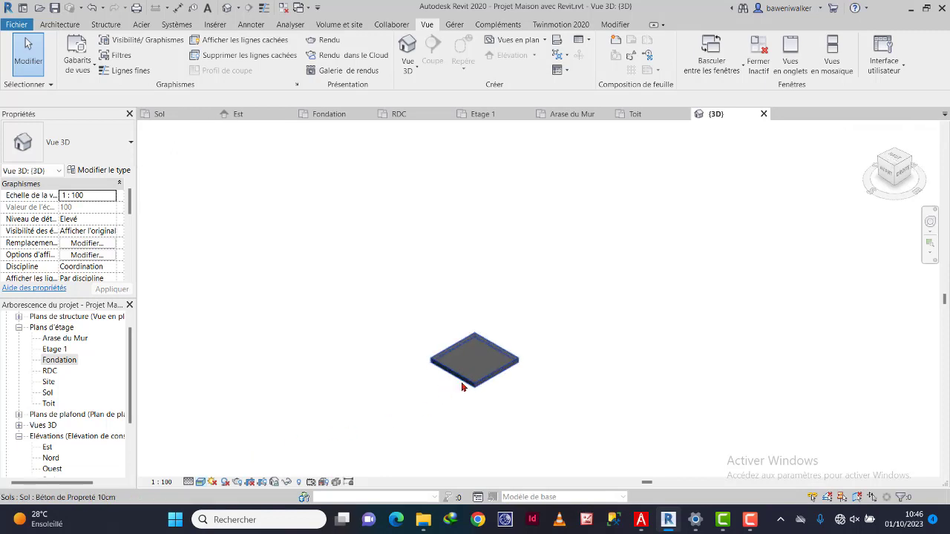
pyautogui.scroll(4, 557, 391)
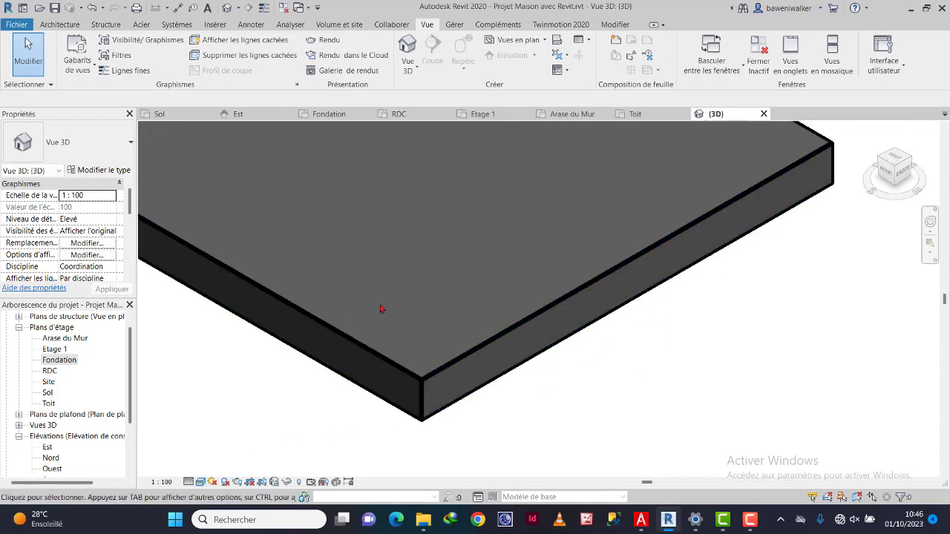
pyautogui.scroll(-10, 448, 382)
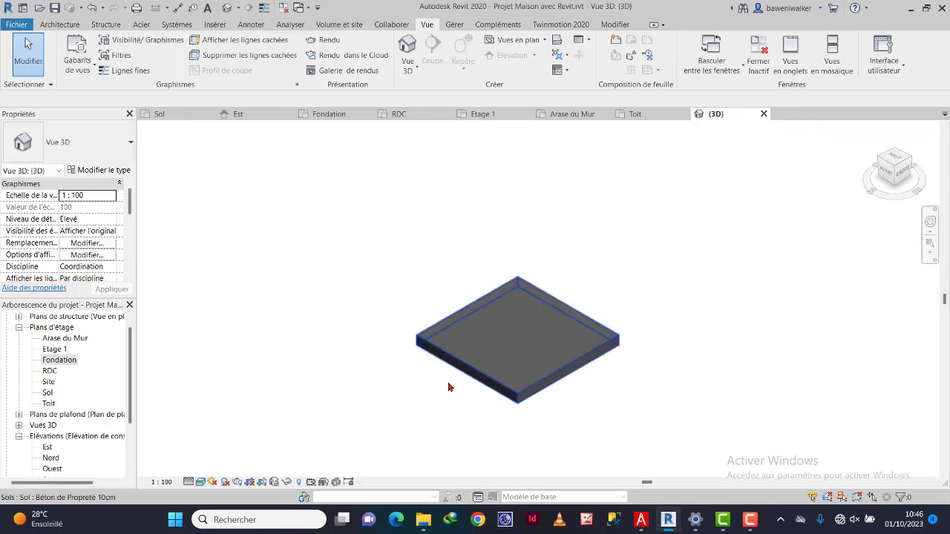
pyautogui.scroll(4, 392, 358)
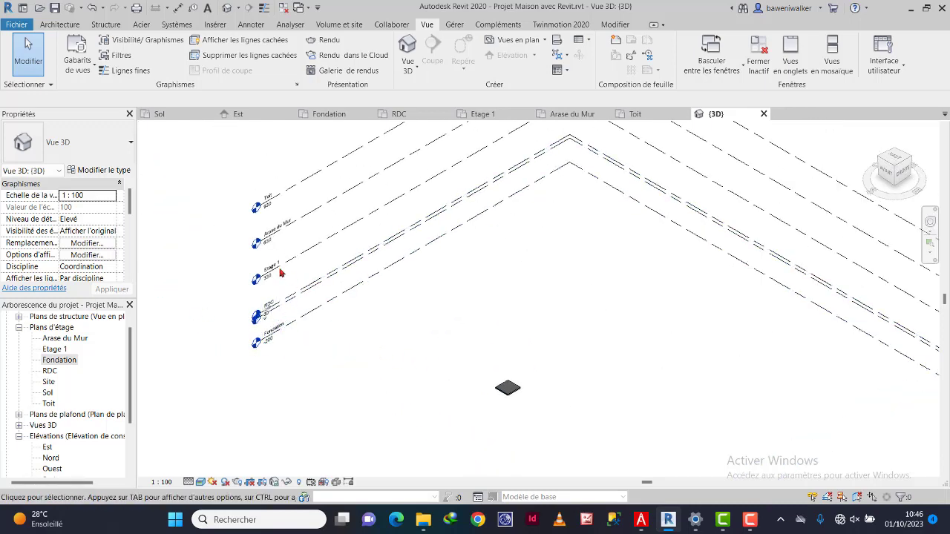
pyautogui.scroll(-5, 417, 335)
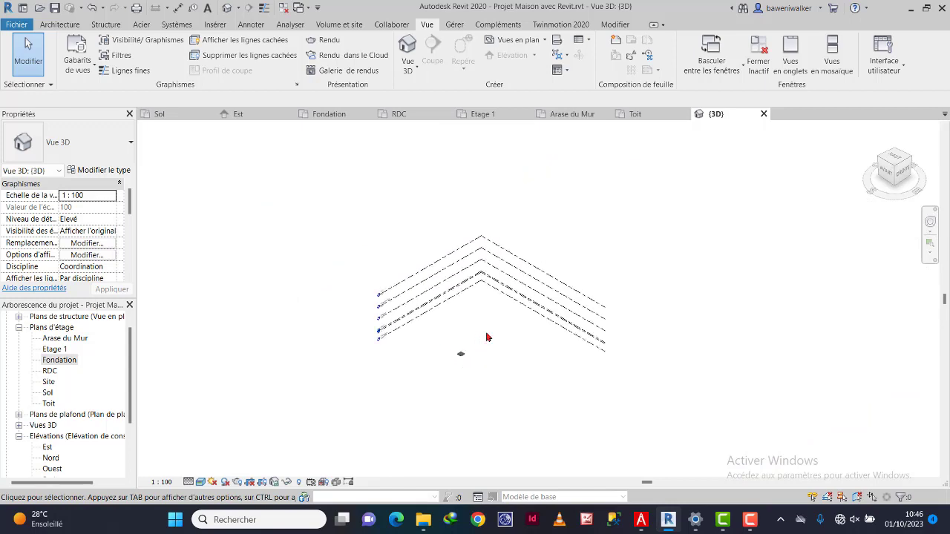
pyautogui.scroll(3, 479, 253)
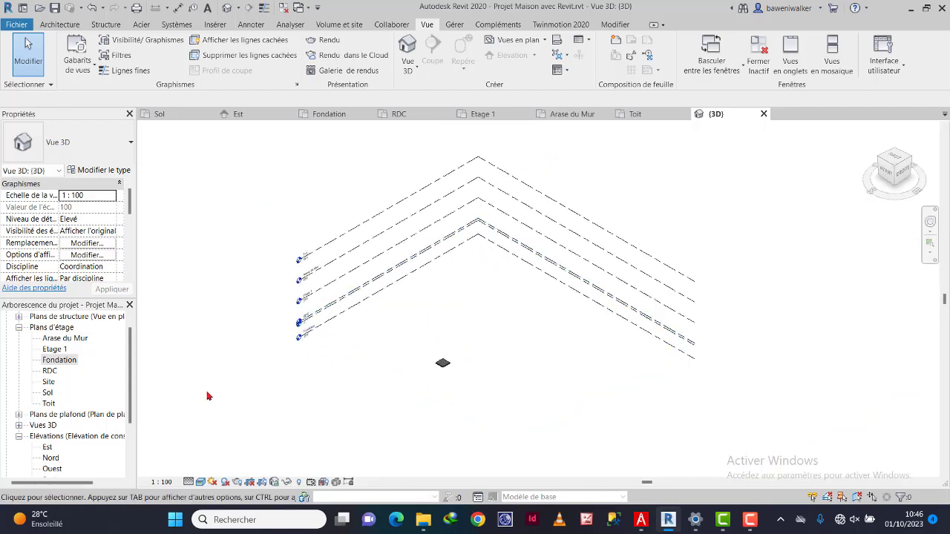
# Step: Return to the Fondation floor plan and check the slab's position within the whole axis grid
pyautogui.doubleClick(64, 361)
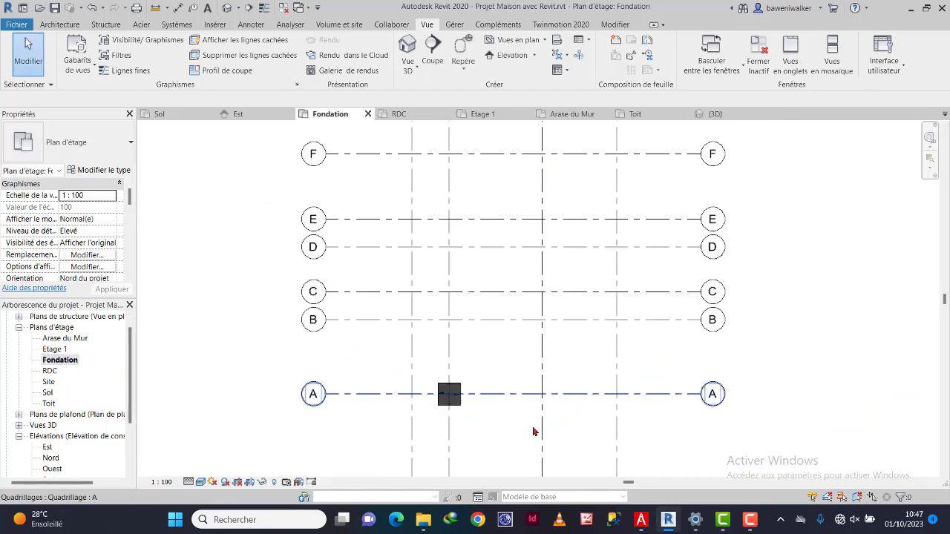
pyautogui.scroll(5, 442, 405)
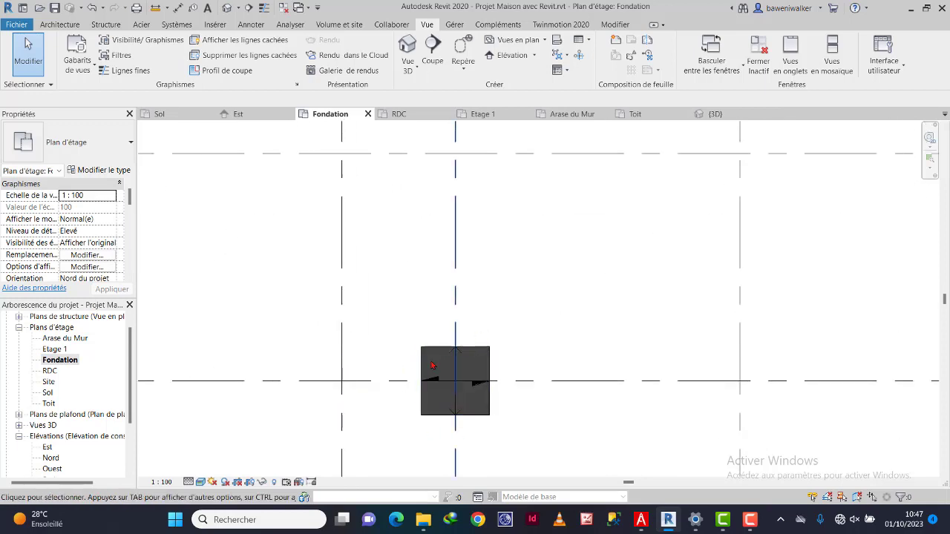
pyautogui.scroll(-6, 532, 315)
pyautogui.moveTo(550, 282); pyautogui.dragTo(534, 312, button='middle')
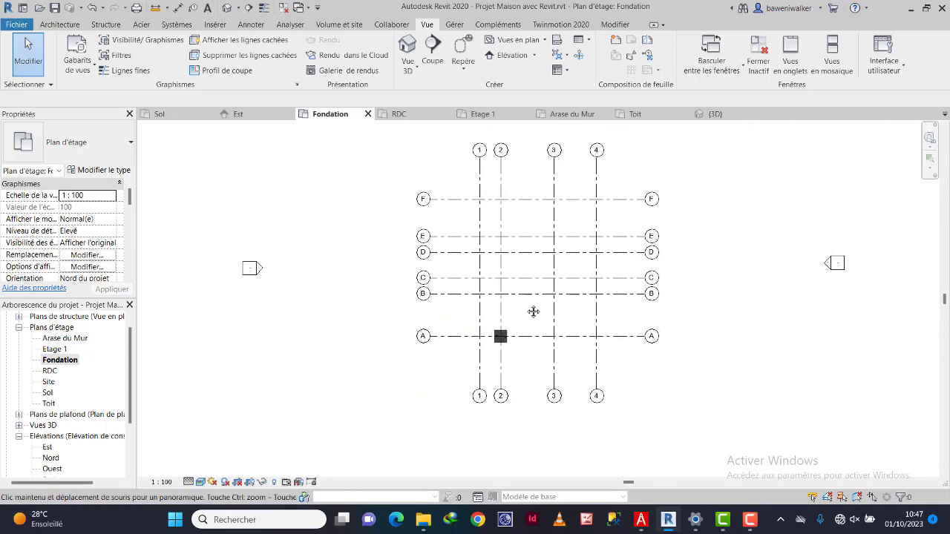
pyautogui.scroll(1, 494, 284)
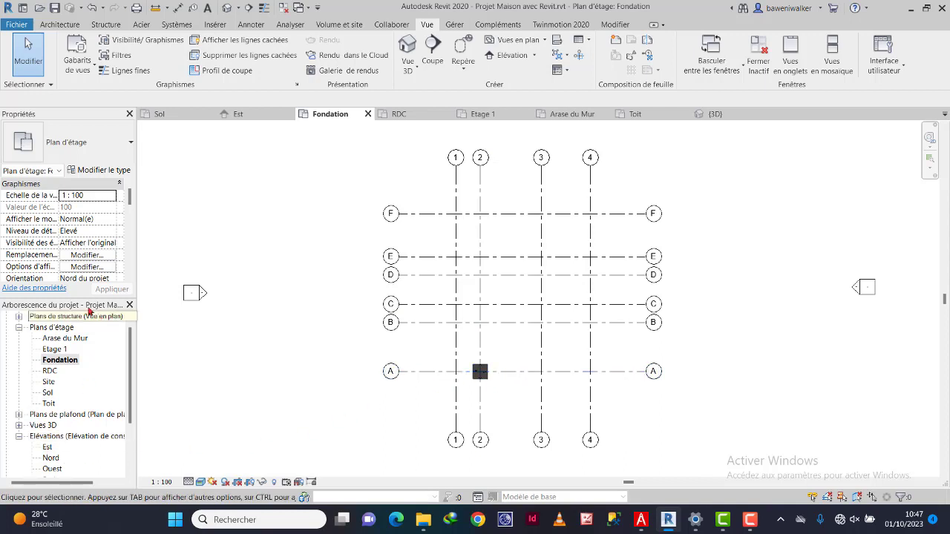
# Step: Open the Est elevation and set its detail level to Élevé and its visual style to Réaliste
pyautogui.doubleClick(46, 449)
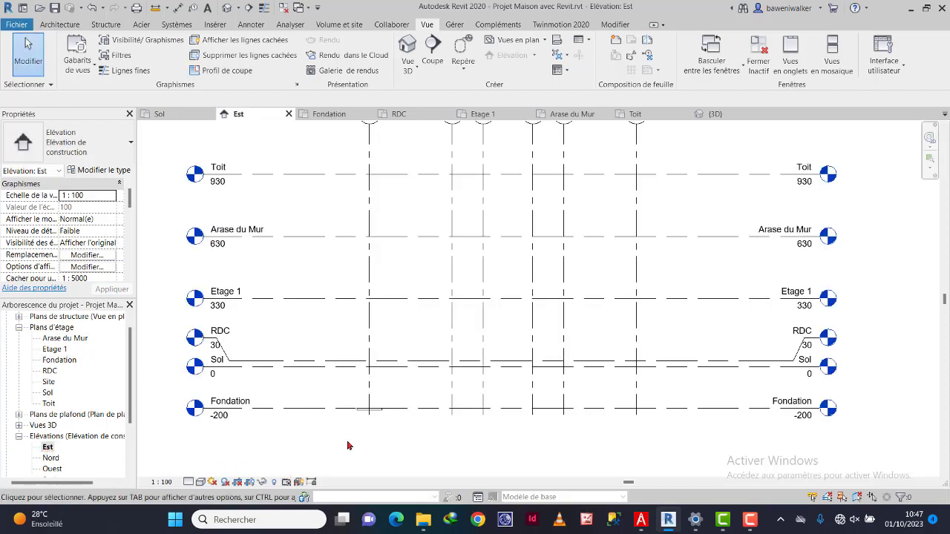
pyautogui.scroll(1, 368, 420)
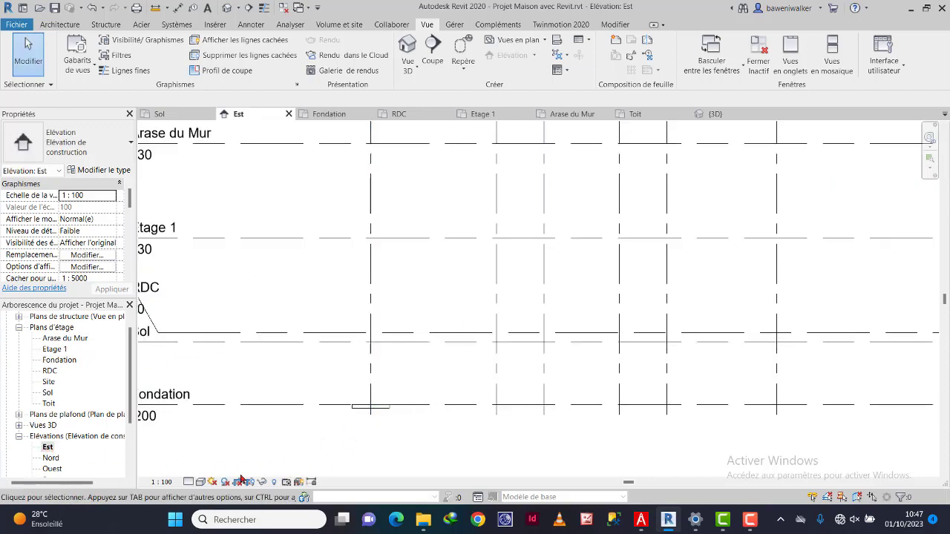
pyautogui.click(190, 482)
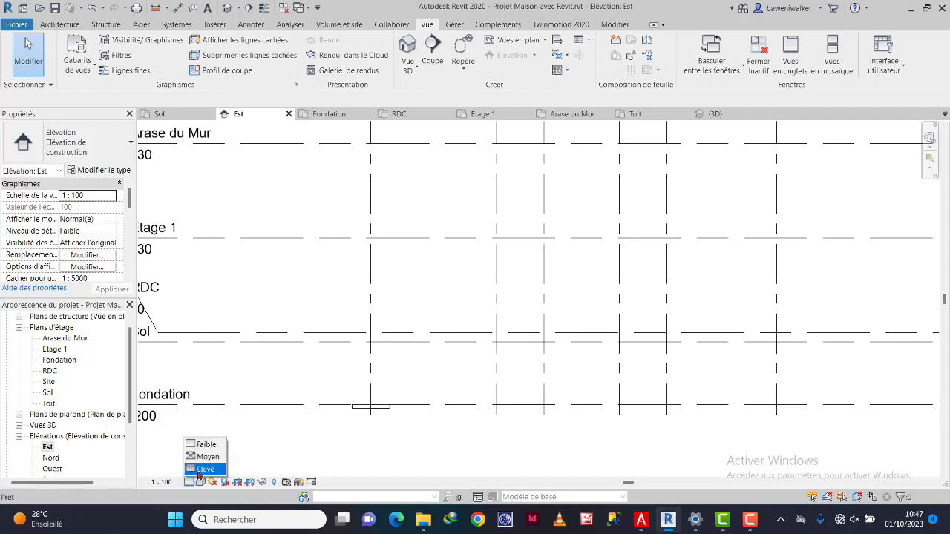
pyautogui.click(200, 470)
pyautogui.click(200, 483)
pyautogui.click(234, 453)
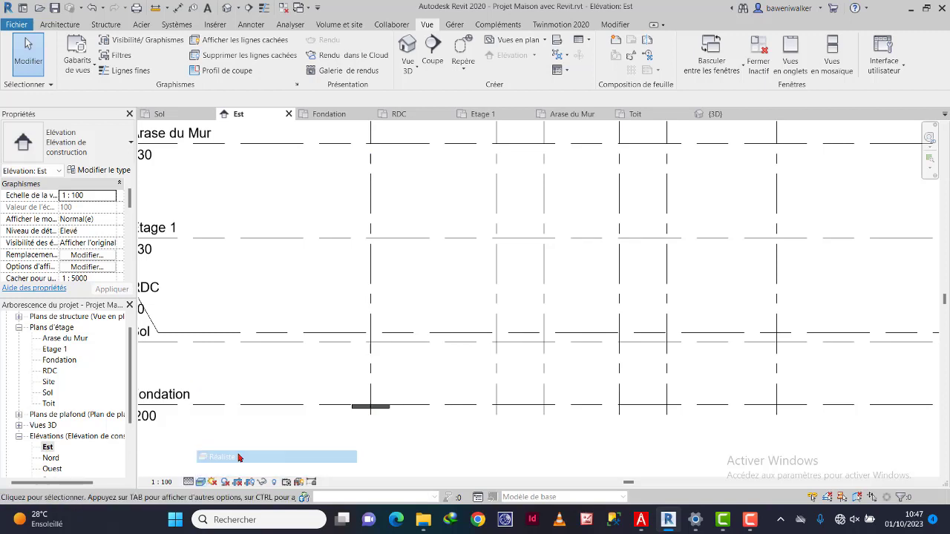
# Step: Inspect the slab's vertical position relative to the Fondation level at axis A in the Est elevation
pyautogui.scroll(-1, 358, 363)
pyautogui.scroll(-2, 359, 363)
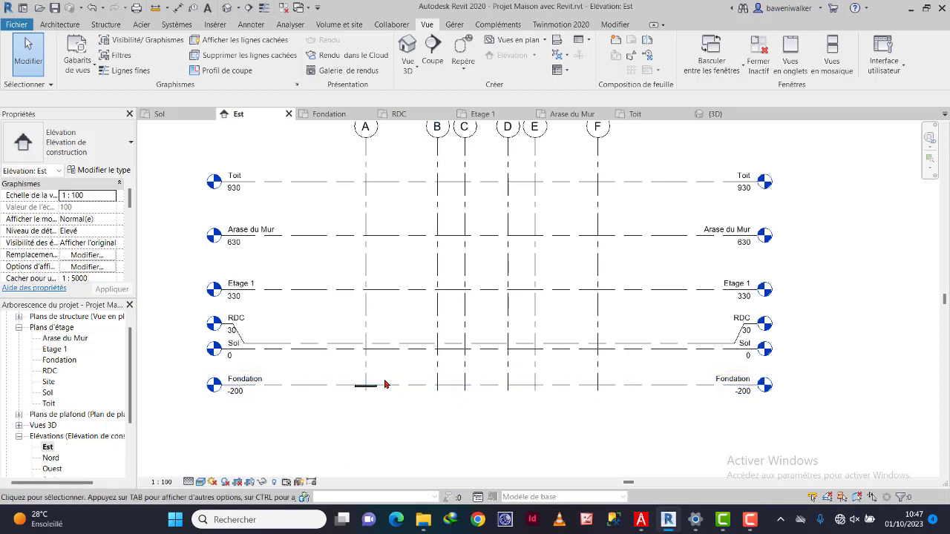
pyautogui.scroll(5, 365, 387)
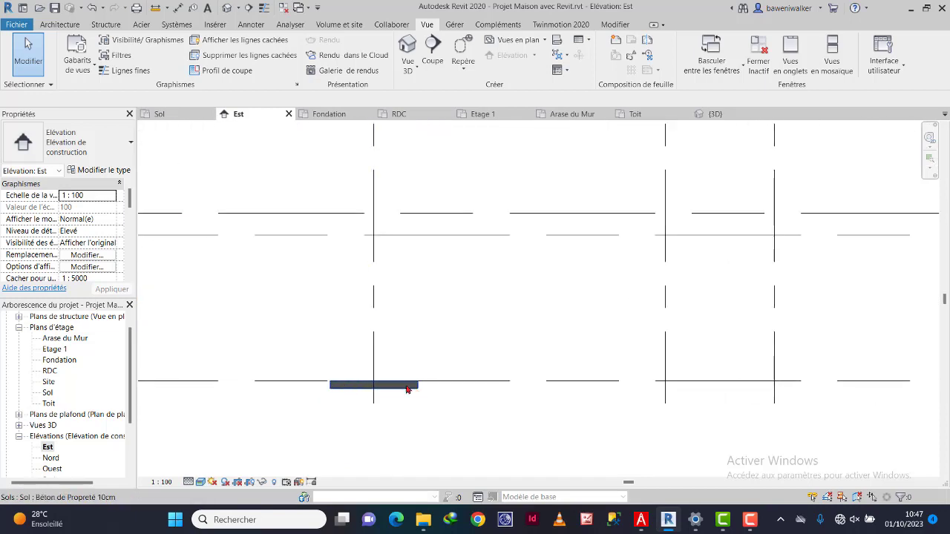
pyautogui.scroll(-5, 418, 413)
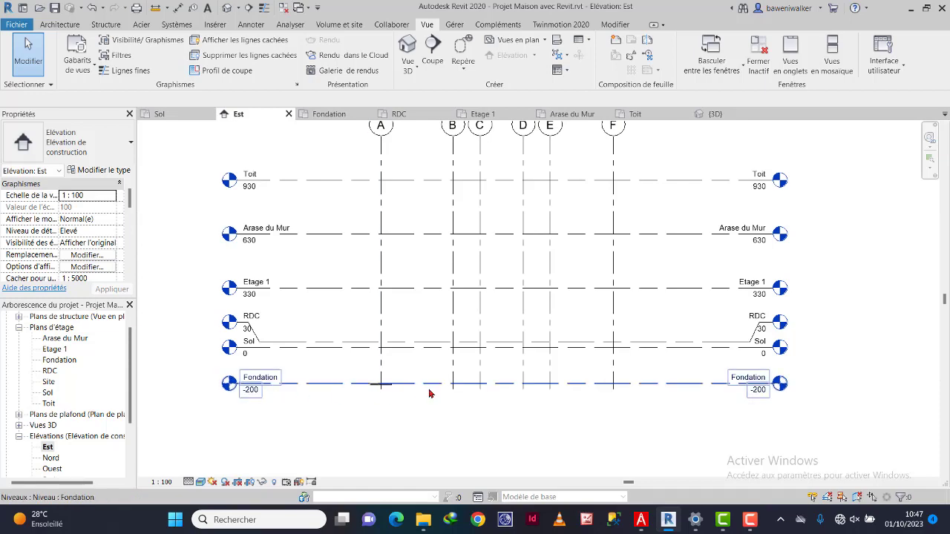
pyautogui.scroll(5, 429, 393)
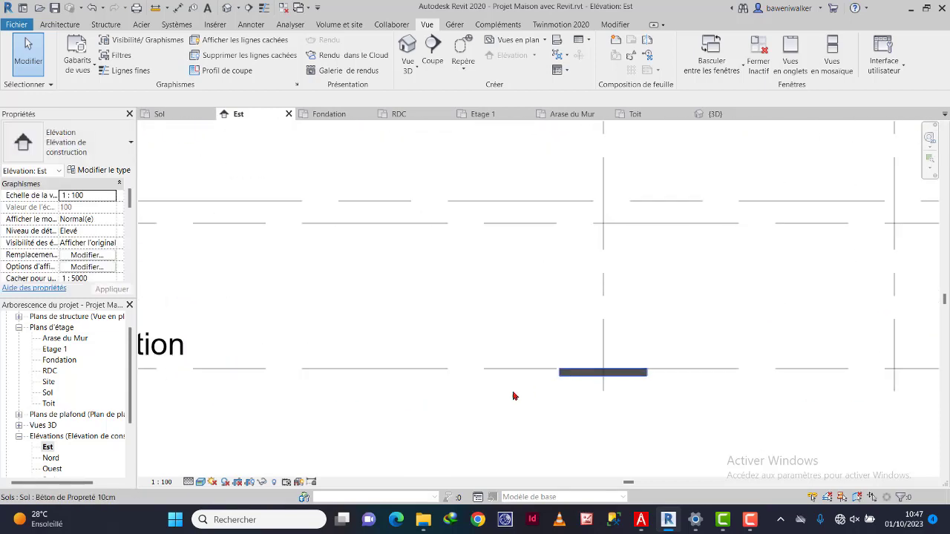
# Step: Set the height offset of the blinding concrete slab at axis A to 10 from the Fondation level in the Est elevation
pyautogui.scroll(-2, 604, 378)
pyautogui.scroll(2, 711, 354)
pyautogui.scroll(-1, 594, 383)
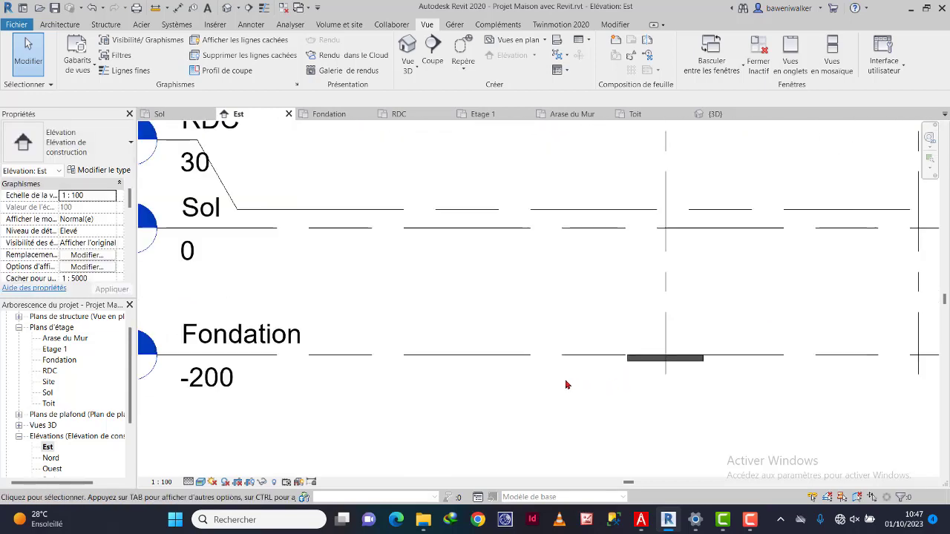
pyautogui.moveTo(566, 384); pyautogui.dragTo(628, 369, button='middle')
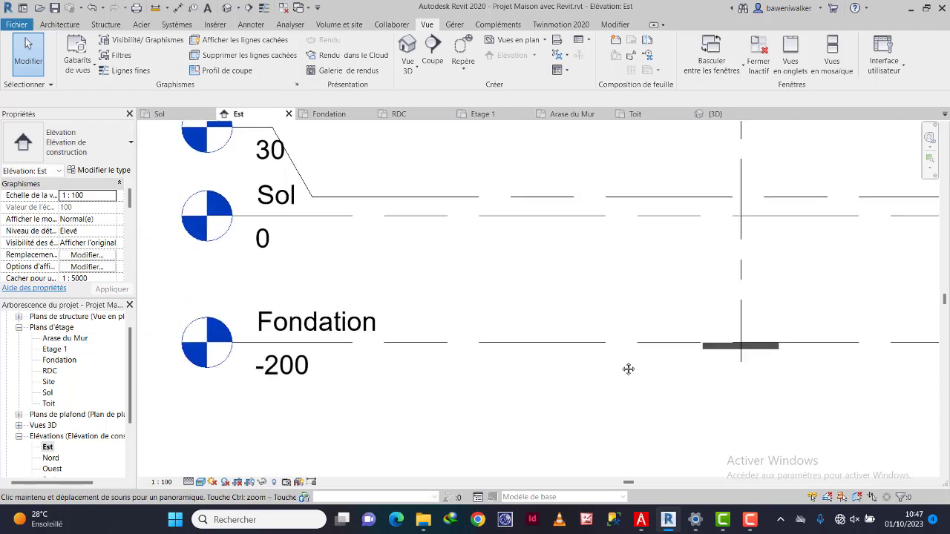
pyautogui.click(720, 349)
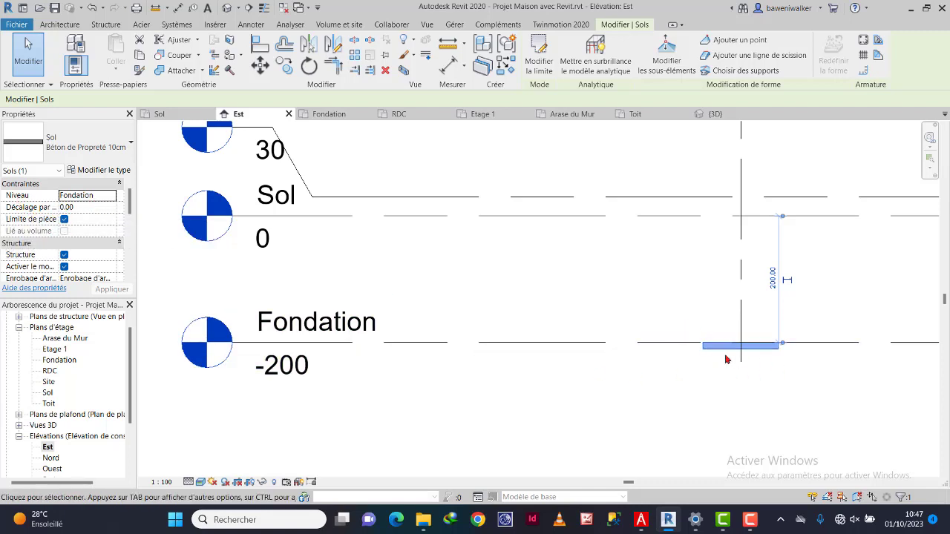
pyautogui.click(101, 208)
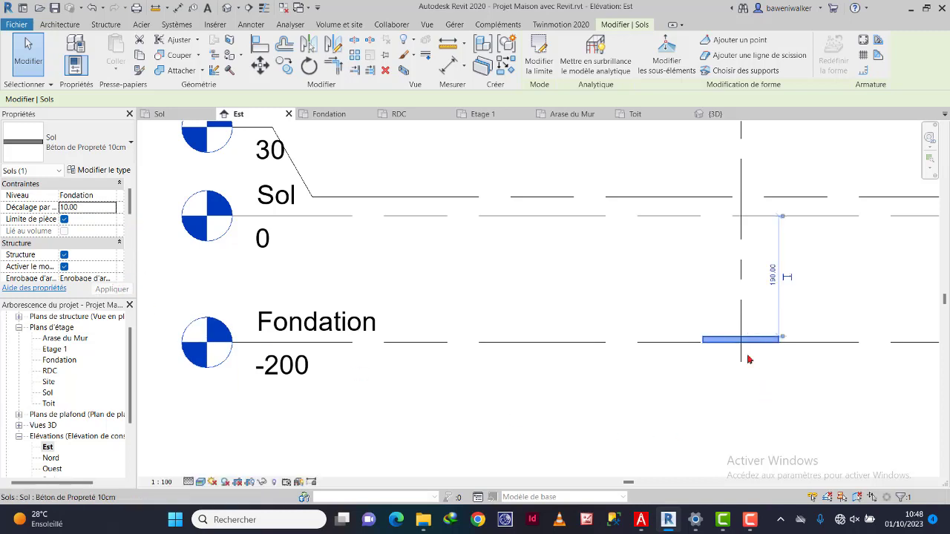
pyautogui.click(815, 396)
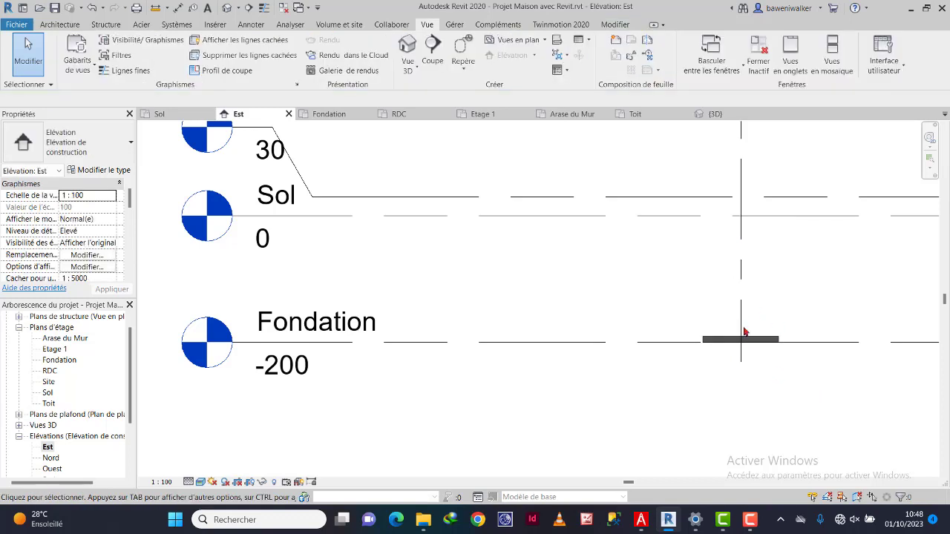
pyautogui.scroll(4, 747, 332)
pyautogui.scroll(-5, 614, 310)
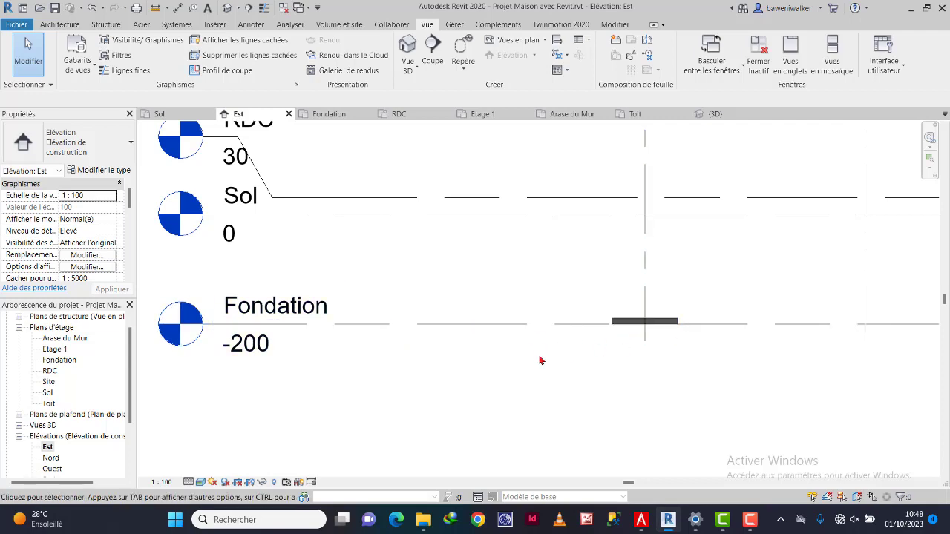
# Step: Return to the Fondation floor plan, at the blinding slab on axes A and 2
pyautogui.scroll(-8, 520, 375)
pyautogui.scroll(-2, 660, 350)
pyautogui.moveTo(697, 319); pyautogui.dragTo(501, 346, button='middle')
pyautogui.scroll(3, 524, 362)
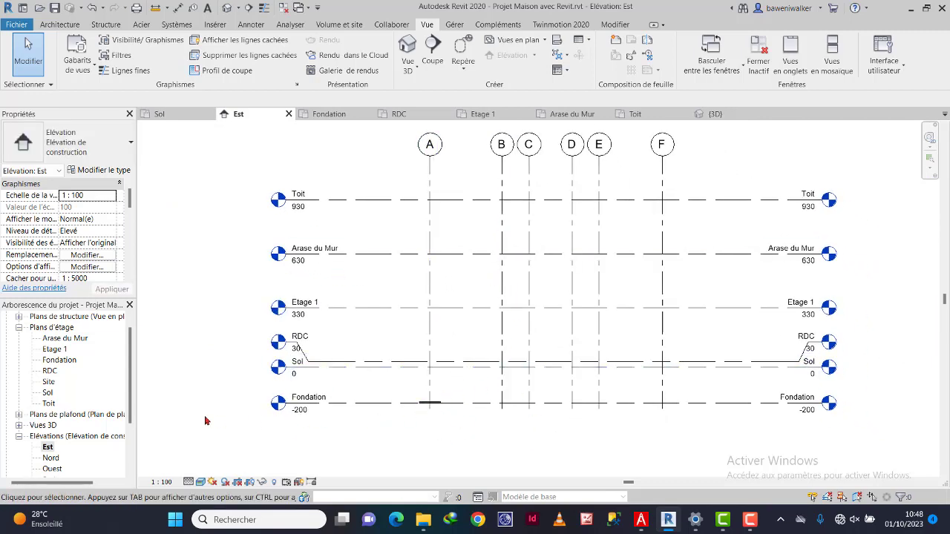
pyautogui.doubleClick(59, 360)
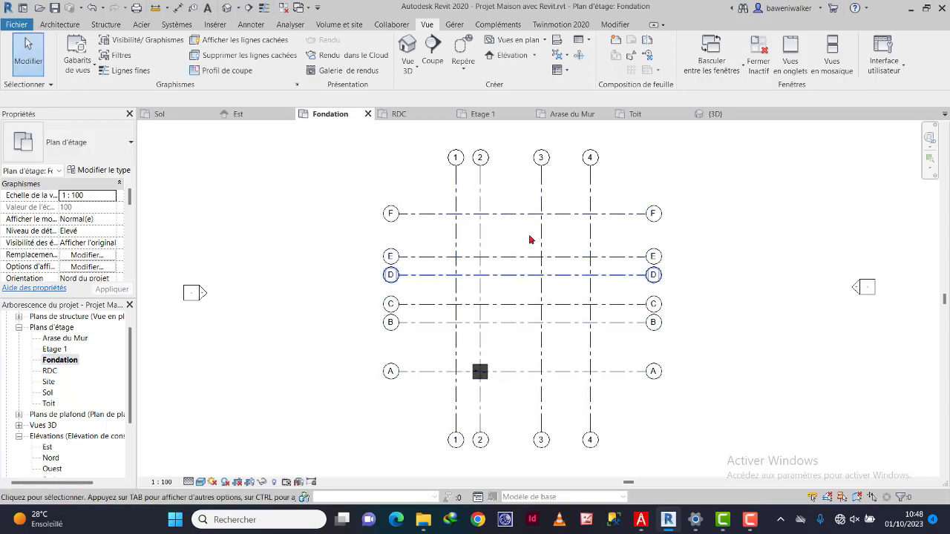
pyautogui.scroll(1, 503, 296)
pyautogui.scroll(2, 484, 382)
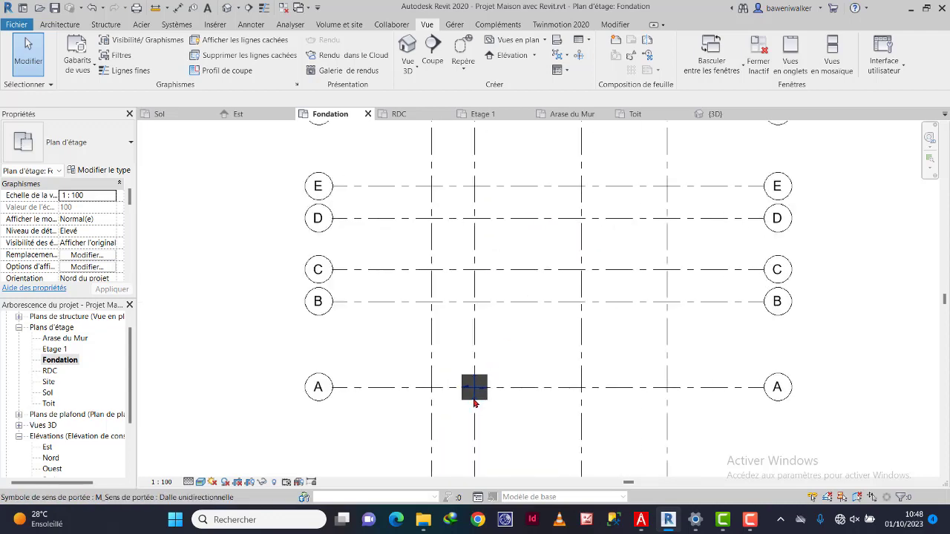
# Step: Copy the blinding slab in Multiple mode from the intersection of axes A and 2 to the intersection of A and 3
pyautogui.click(486, 379)
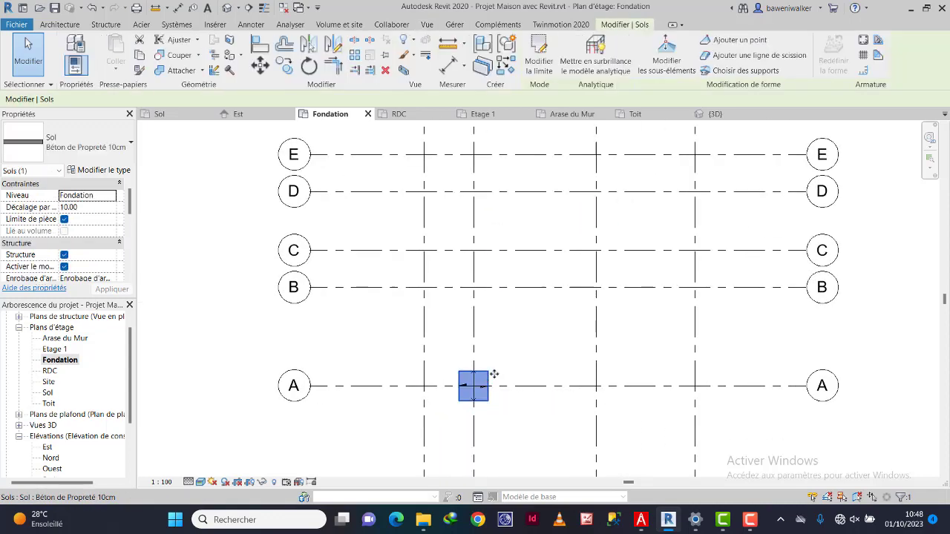
pyautogui.moveTo(515, 302); pyautogui.dragTo(499, 324, button='middle')
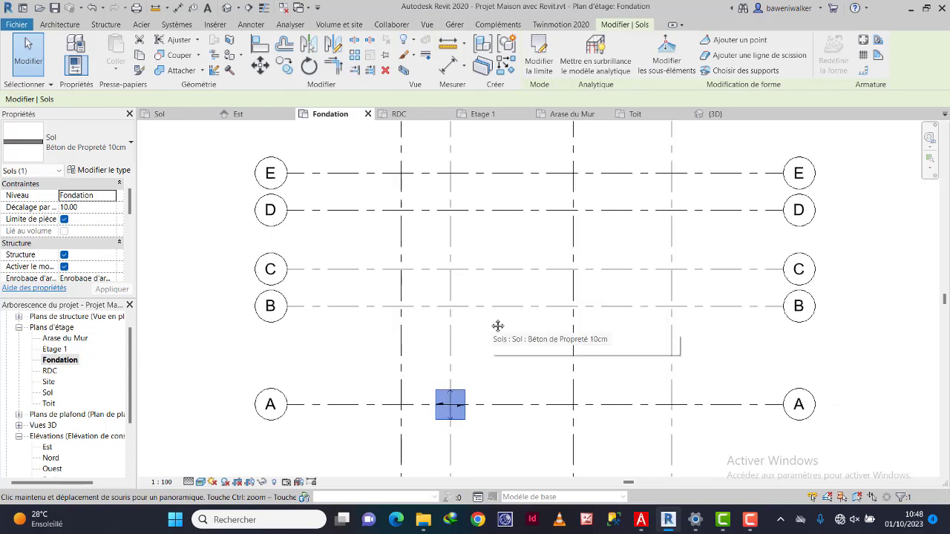
pyautogui.scroll(-1, 441, 324)
pyautogui.moveTo(483, 256); pyautogui.dragTo(474, 288, button='middle')
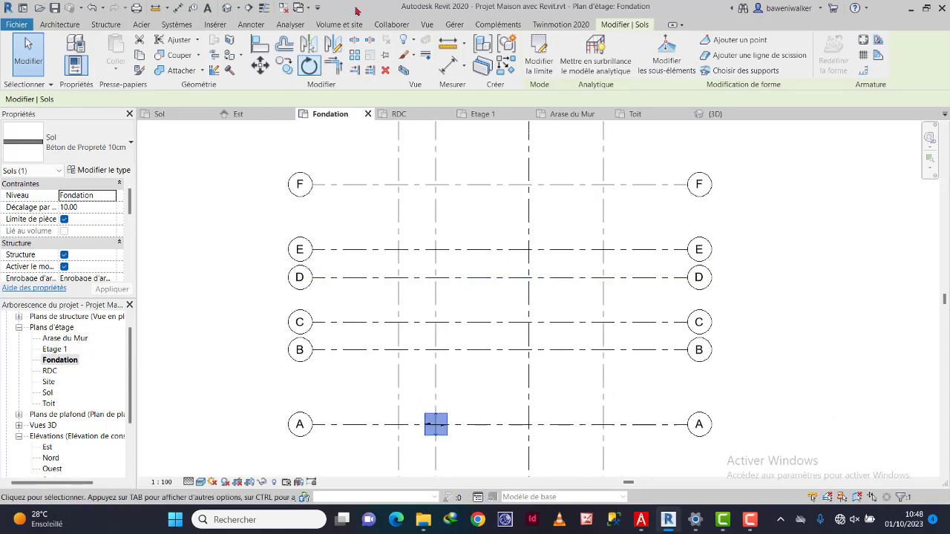
pyautogui.click(283, 70)
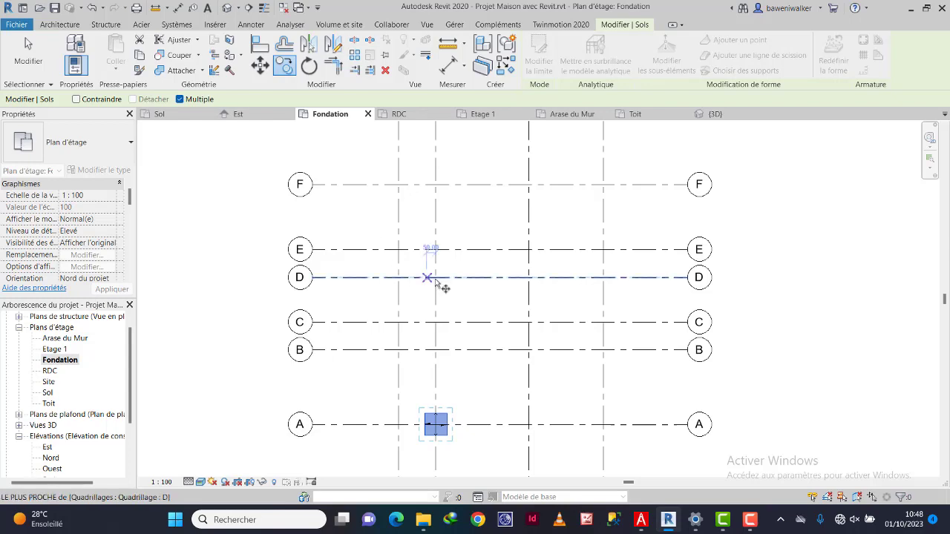
pyautogui.scroll(2, 440, 430)
pyautogui.moveTo(470, 439); pyautogui.dragTo(422, 368, button='middle')
pyautogui.click(398, 362)
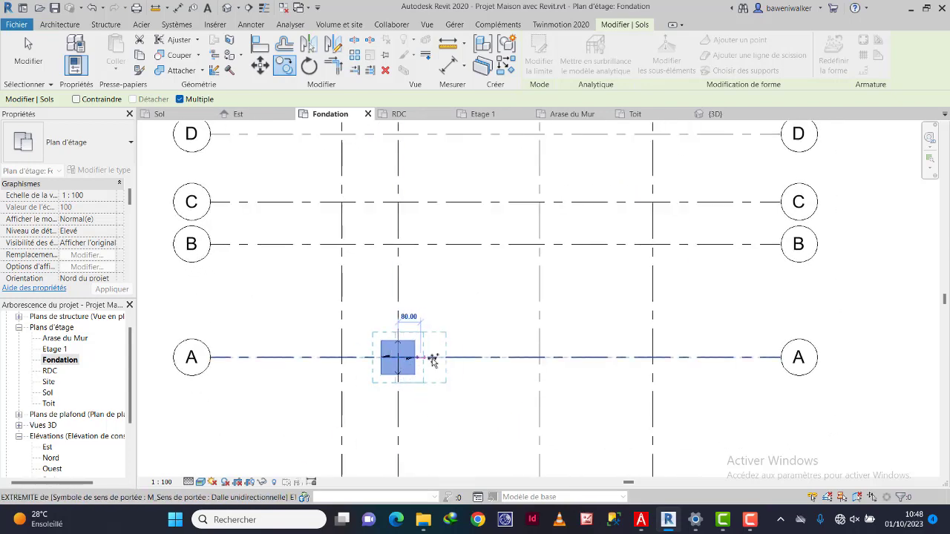
pyautogui.click(540, 358)
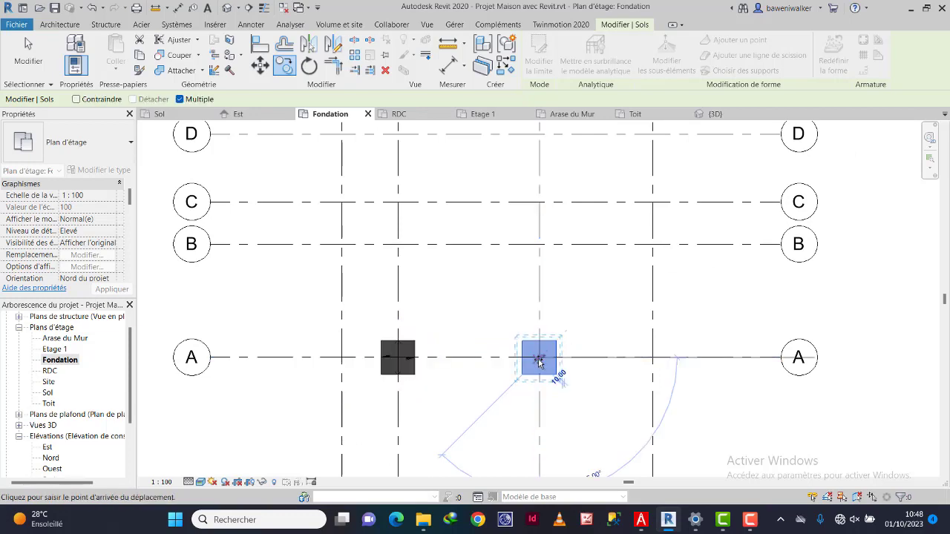
# Step: Place slab copies along axis B at its intersections with axes 4, 3, 2 and 1
pyautogui.scroll(-2, 540, 269)
pyautogui.moveTo(540, 269); pyautogui.dragTo(523, 335, button='middle')
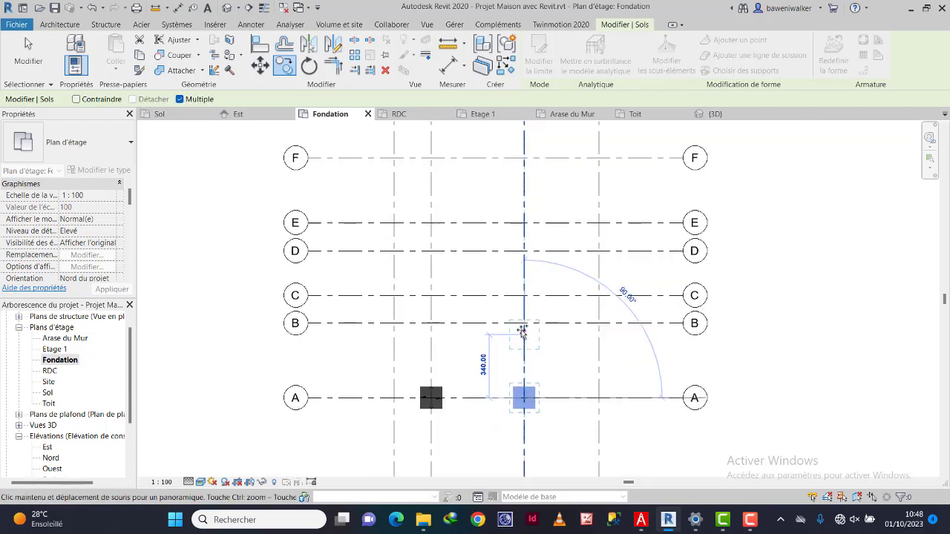
pyautogui.scroll(1, 522, 319)
pyautogui.scroll(1, 621, 336)
pyautogui.scroll(1, 621, 336)
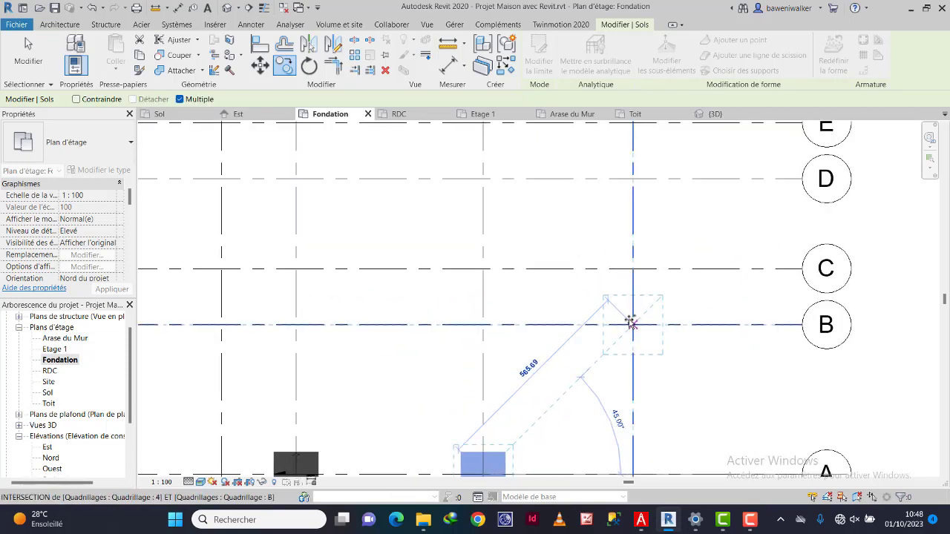
pyautogui.click(620, 330)
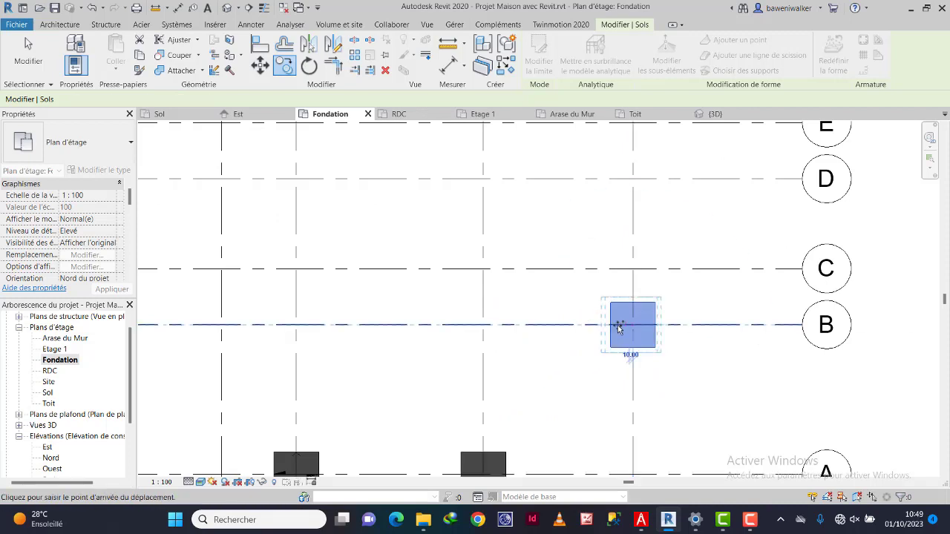
pyautogui.click(481, 324)
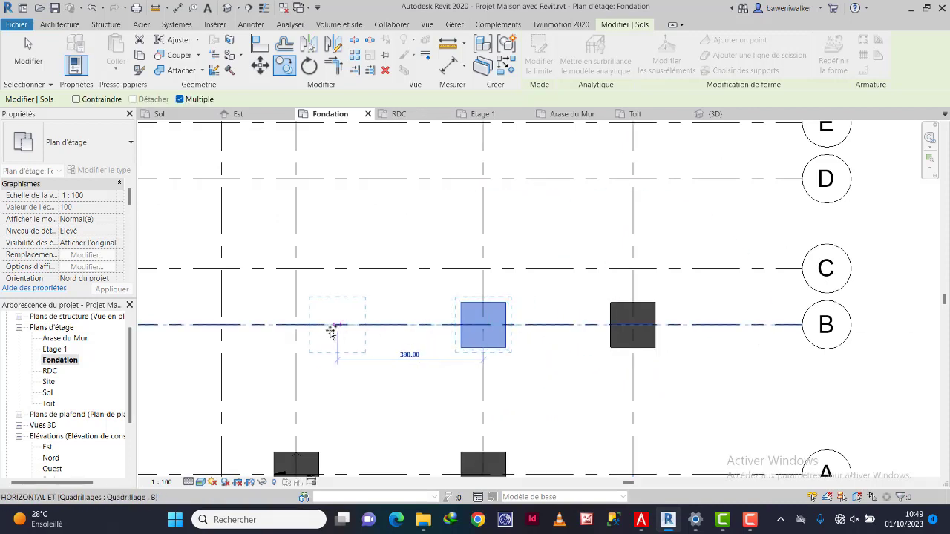
pyautogui.click(295, 325)
pyautogui.scroll(-4, 351, 330)
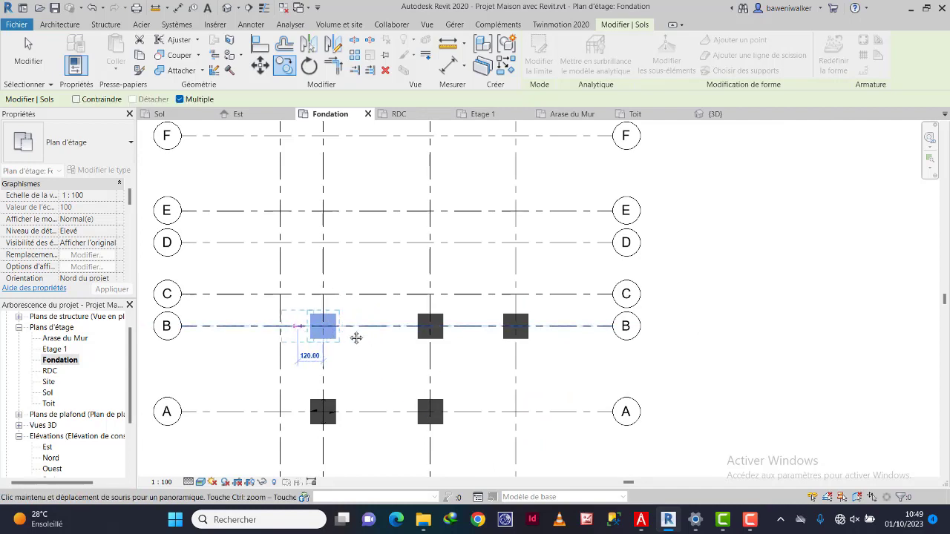
pyautogui.moveTo(356, 337); pyautogui.dragTo(575, 337, button='middle')
pyautogui.scroll(3, 489, 316)
pyautogui.scroll(1, 493, 324)
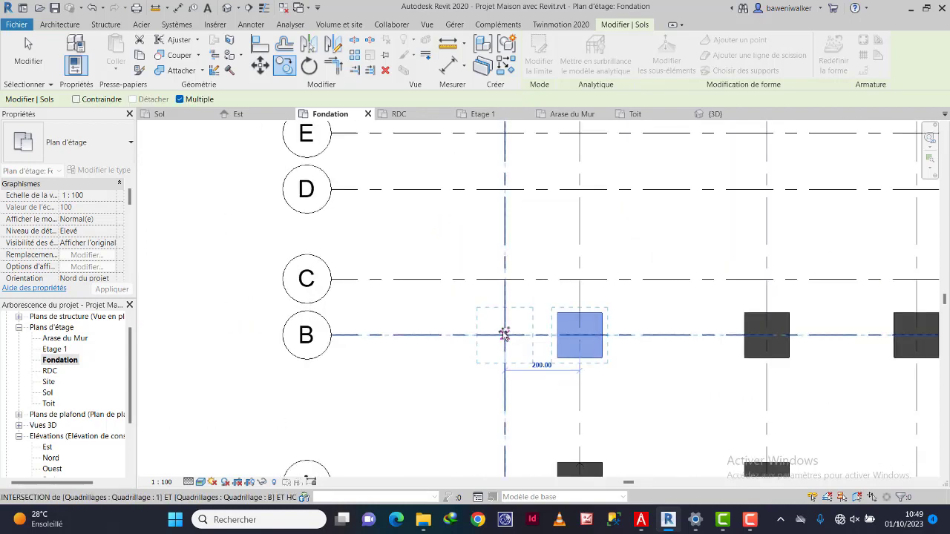
pyautogui.click(504, 335)
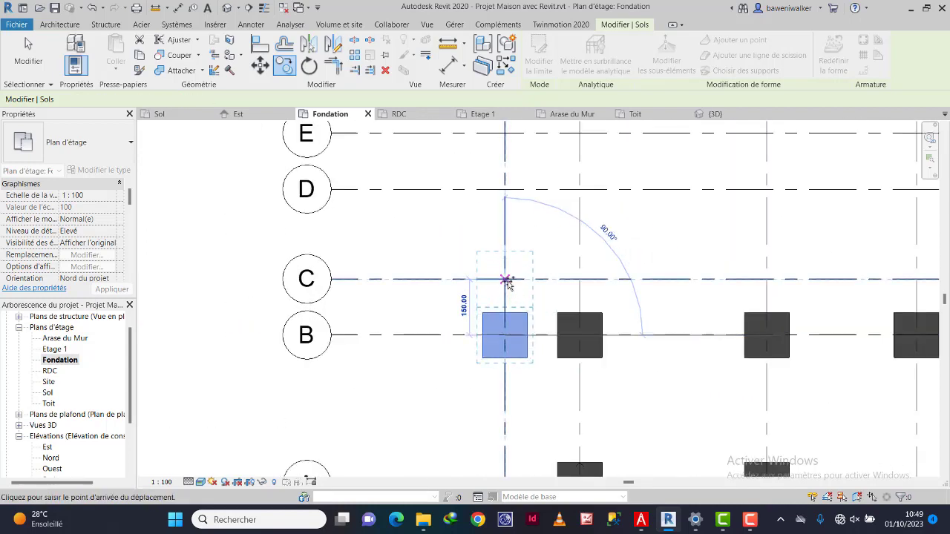
# Step: Place slab copies along axis C at its intersections with axes 1, 2, 3 and 4
pyautogui.click(505, 279)
pyautogui.click(580, 279)
pyautogui.scroll(-2, 653, 290)
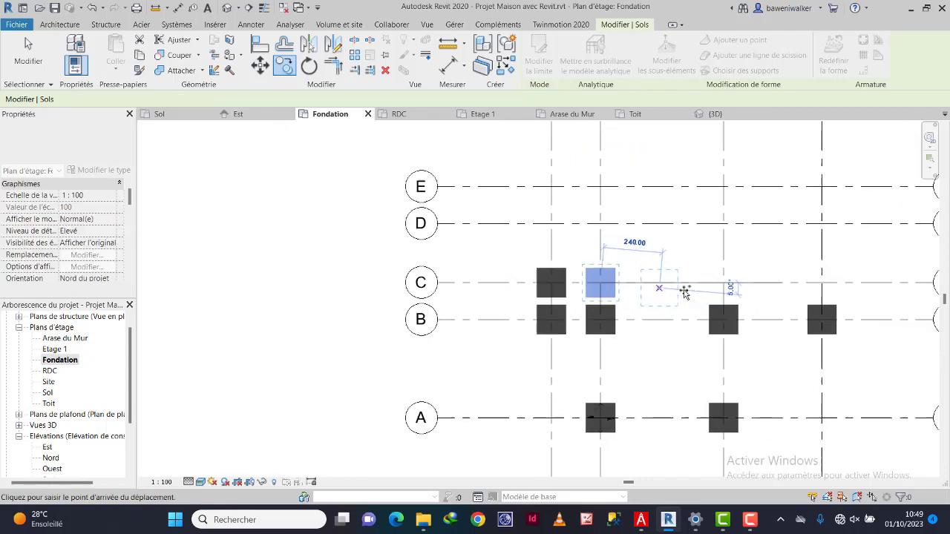
pyautogui.moveTo(559, 298); pyautogui.dragTo(303, 297, button='middle')
pyautogui.scroll(5, 443, 271)
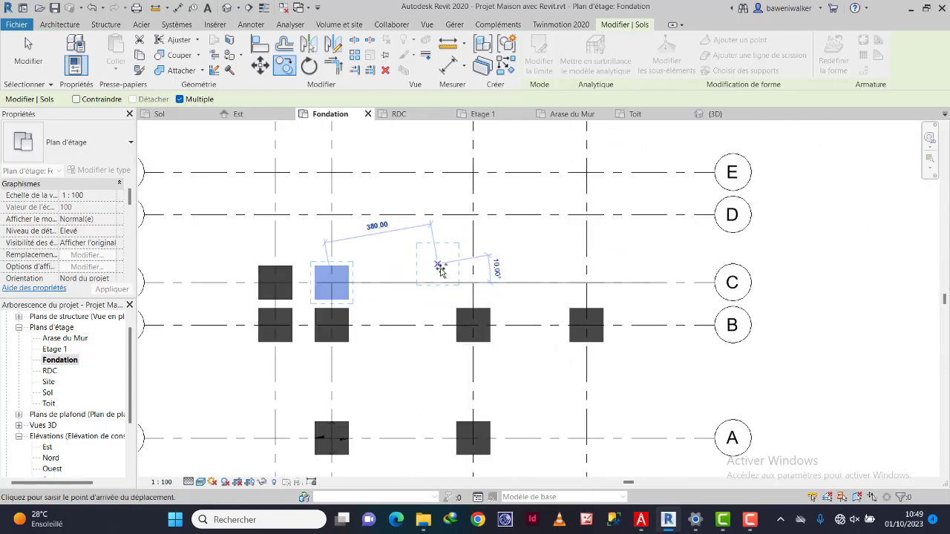
pyautogui.click(487, 287)
pyautogui.click(684, 285)
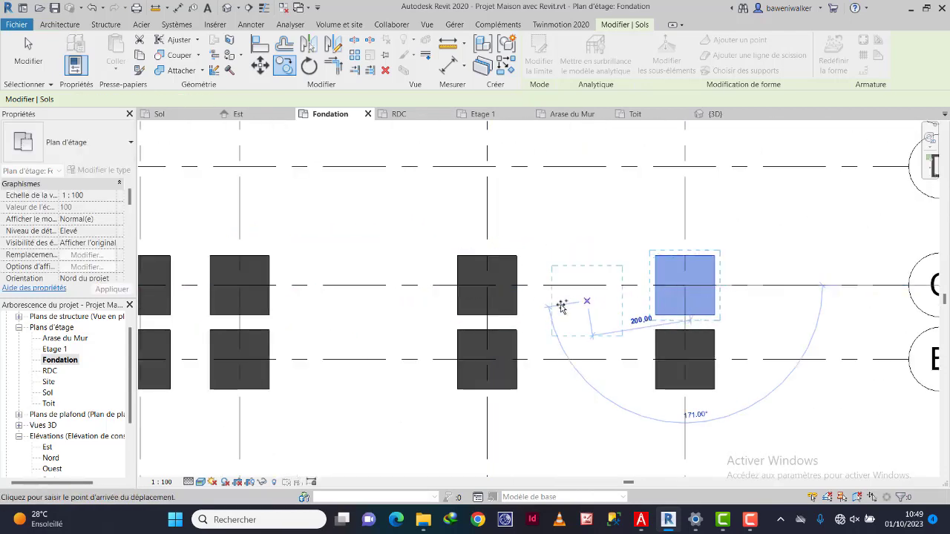
# Step: Place slab copies along axis D at its intersections with axes 4, 3, 2 and 1
pyautogui.scroll(-3, 579, 315)
pyautogui.scroll(-3, 592, 320)
pyautogui.scroll(1, 619, 303)
pyautogui.moveTo(621, 308); pyautogui.dragTo(621, 378, button='middle')
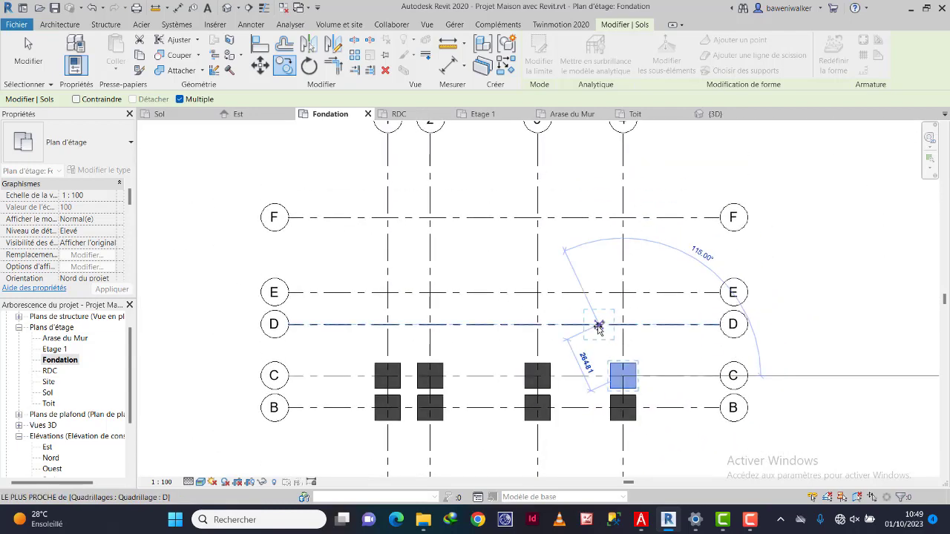
pyautogui.scroll(3, 602, 325)
pyautogui.scroll(2, 625, 335)
pyautogui.click(634, 320)
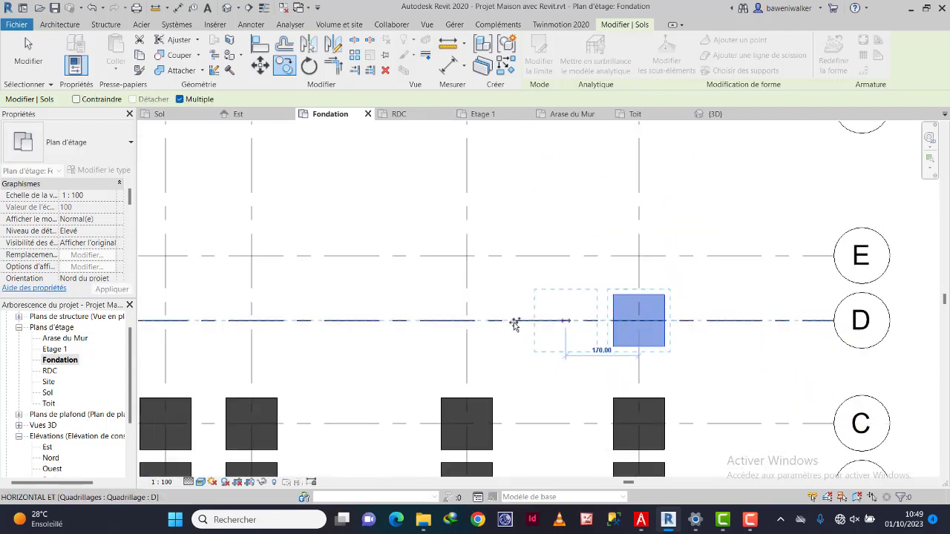
pyautogui.click(468, 321)
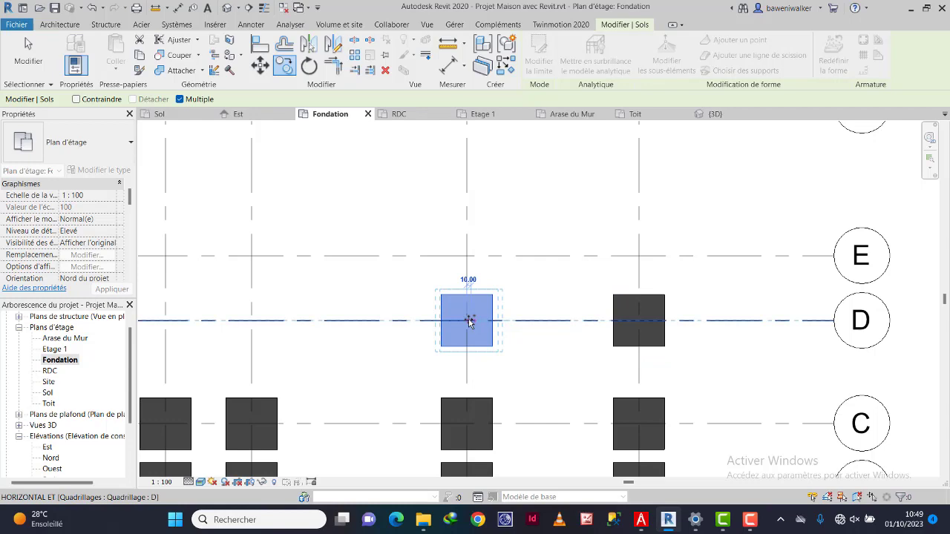
pyautogui.click(251, 321)
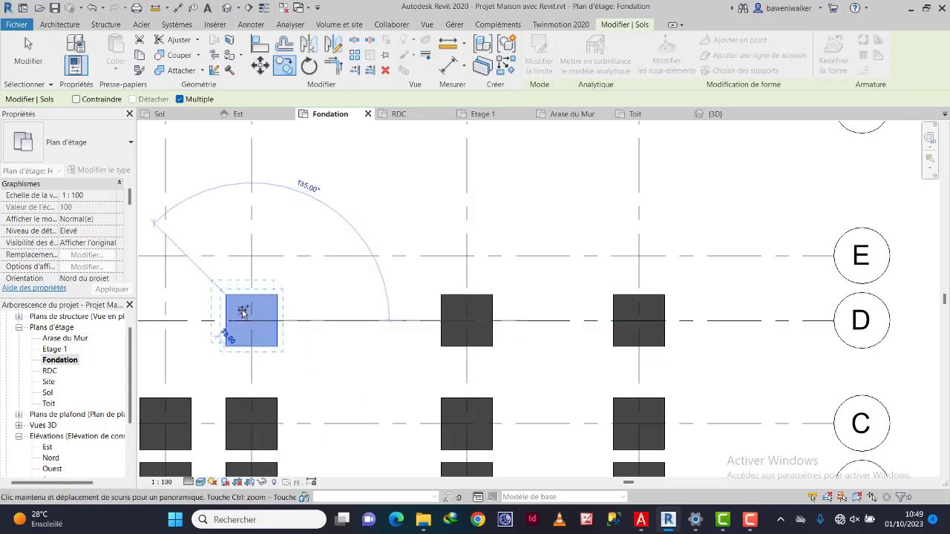
pyautogui.moveTo(243, 312); pyautogui.dragTo(518, 296, button='middle')
pyautogui.click(423, 299)
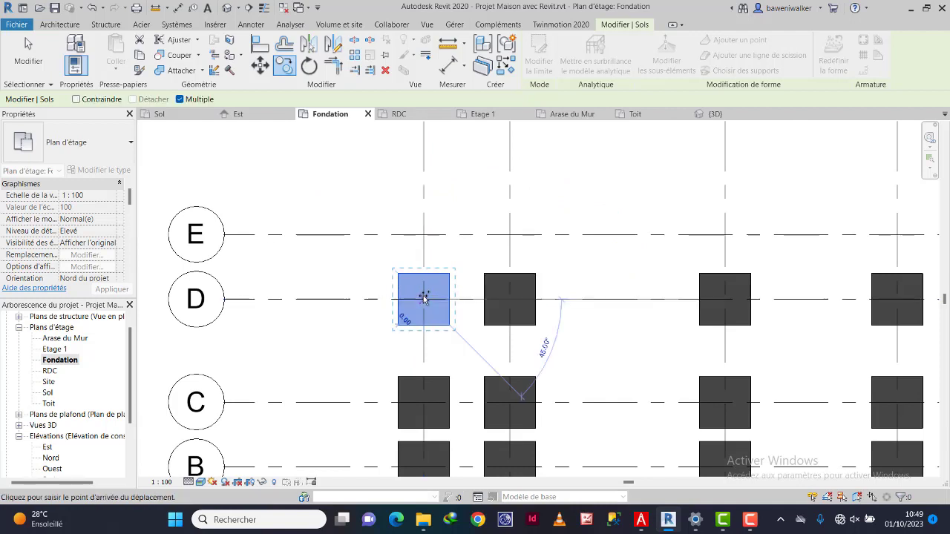
# Step: Place slab copies along axis E at its intersections with axes 1, 2, 3 and 4
pyautogui.click(423, 235)
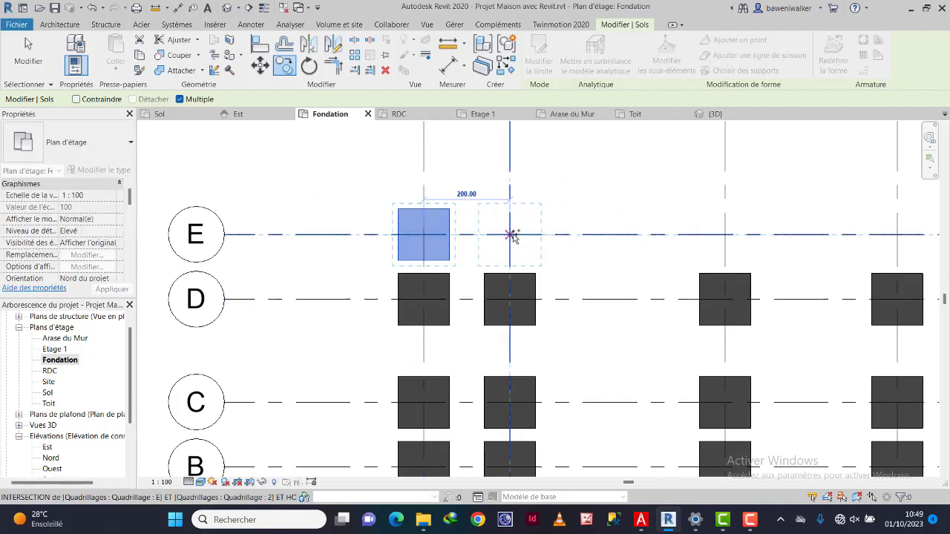
pyautogui.scroll(-4, 512, 236)
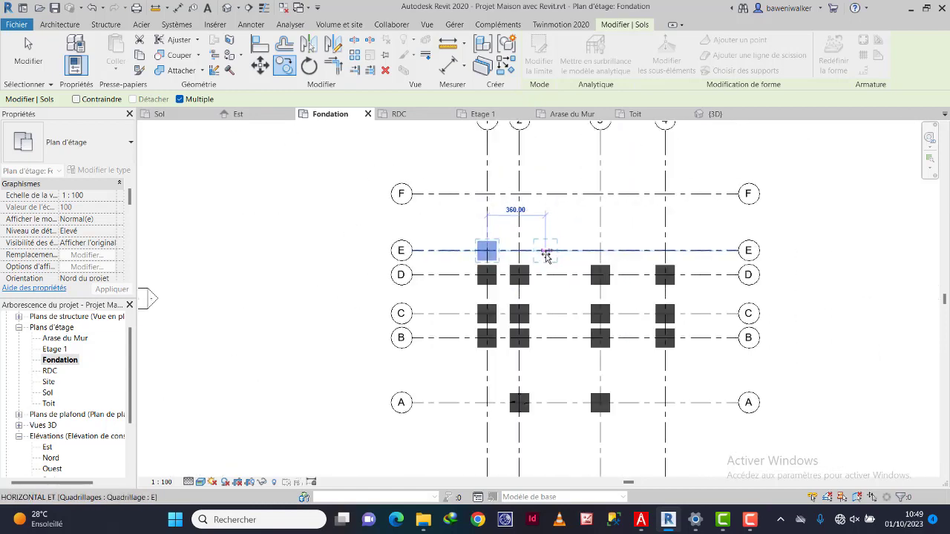
pyautogui.scroll(5, 520, 252)
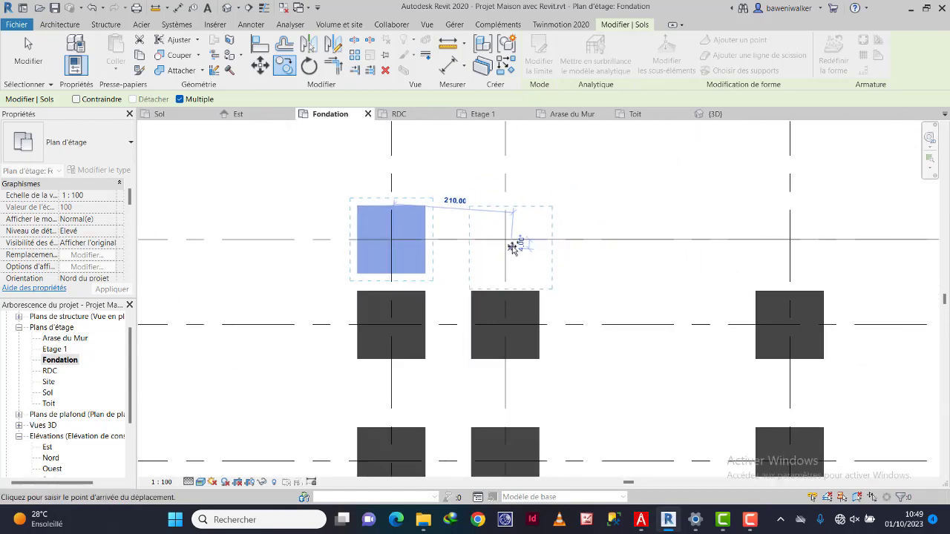
pyautogui.scroll(-3, 509, 244)
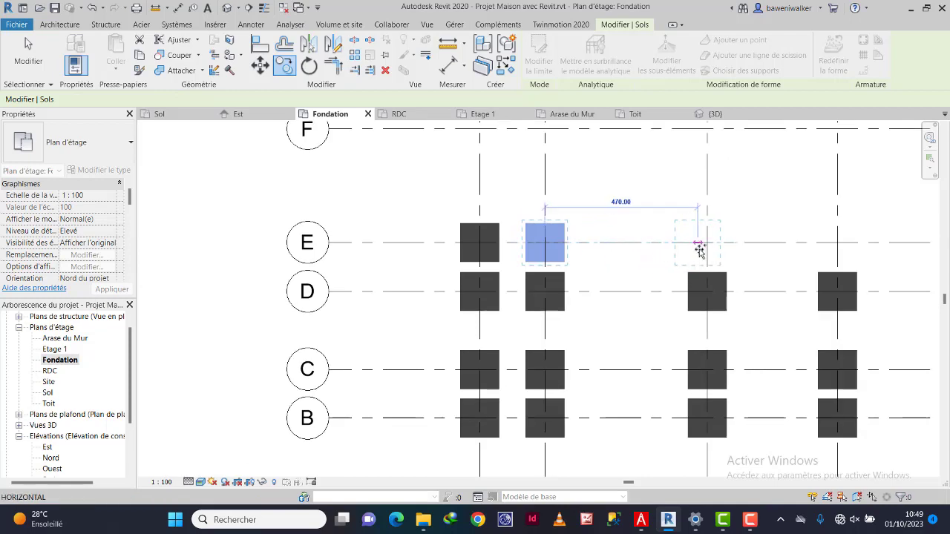
pyautogui.moveTo(699, 251); pyautogui.dragTo(431, 282, button='middle')
pyautogui.scroll(2, 439, 292)
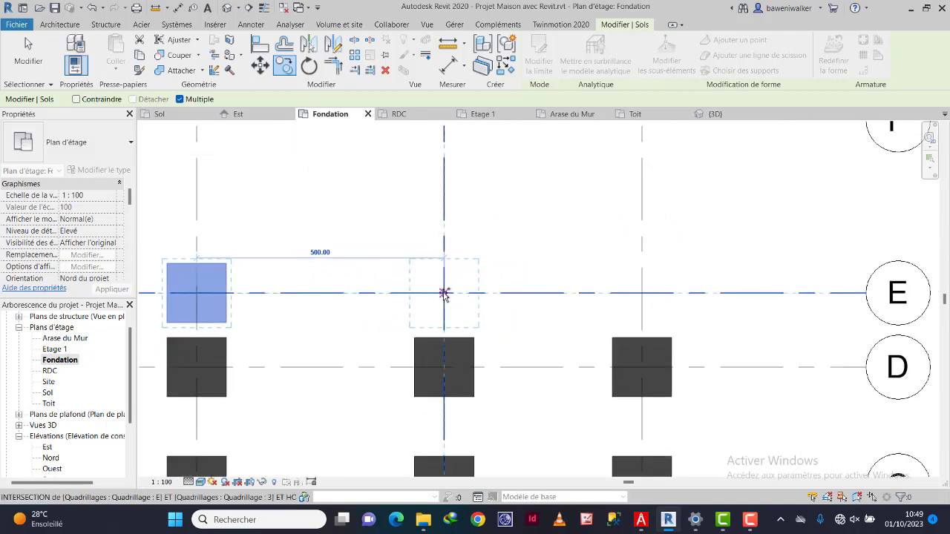
pyautogui.click(444, 293)
pyautogui.click(642, 293)
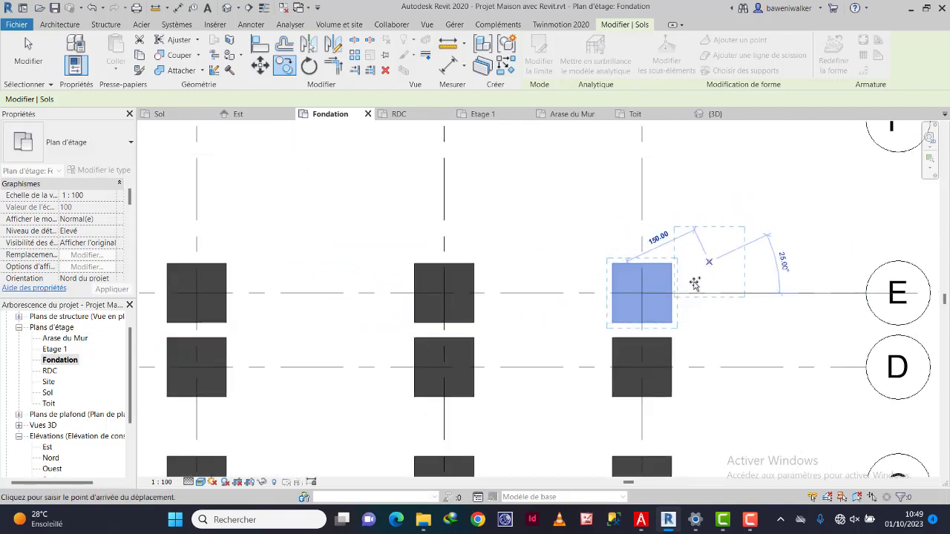
# Step: Place slab copies along axis F at its intersections with axes 4, 3, 2 and 1, and end the Copy command
pyautogui.scroll(-3, 695, 282)
pyautogui.scroll(1, 670, 216)
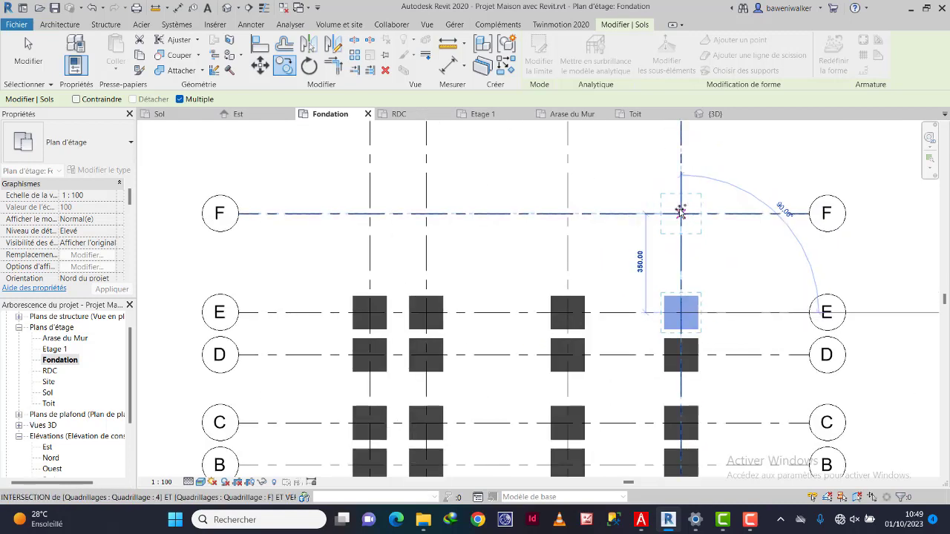
pyautogui.click(681, 213)
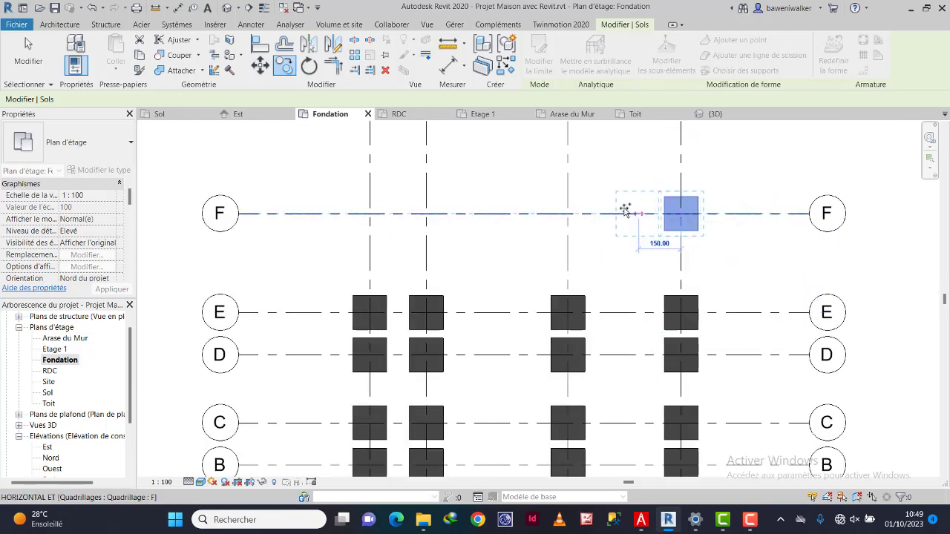
pyautogui.click(566, 214)
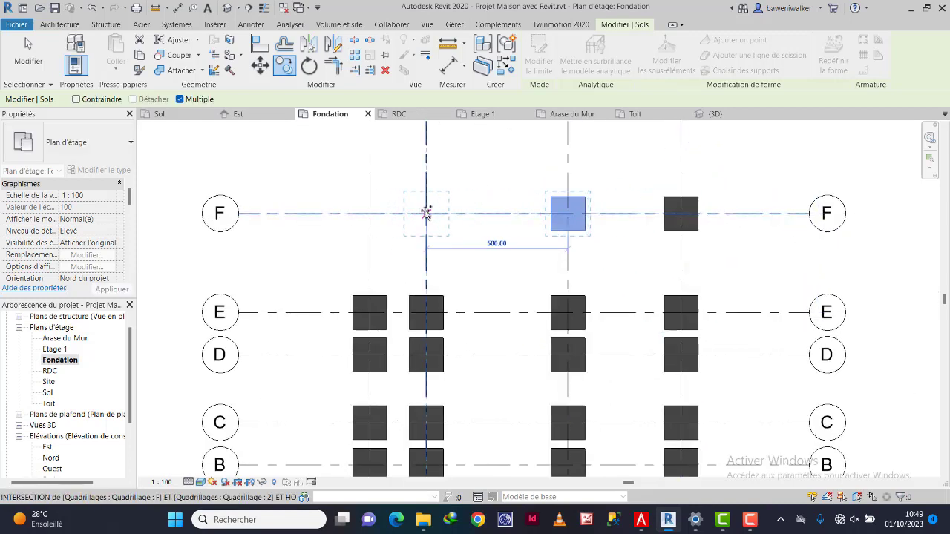
pyautogui.click(426, 213)
pyautogui.click(370, 213)
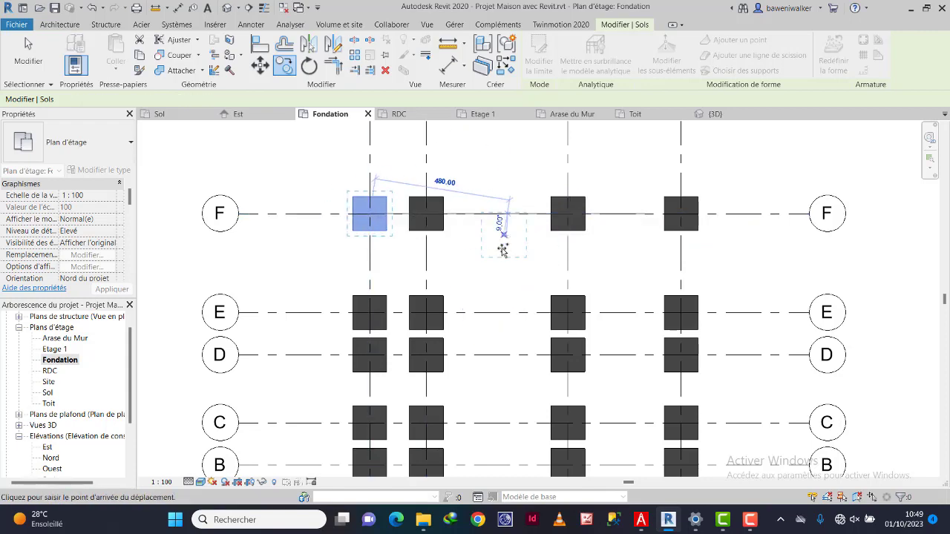
pyautogui.scroll(-4, 522, 260)
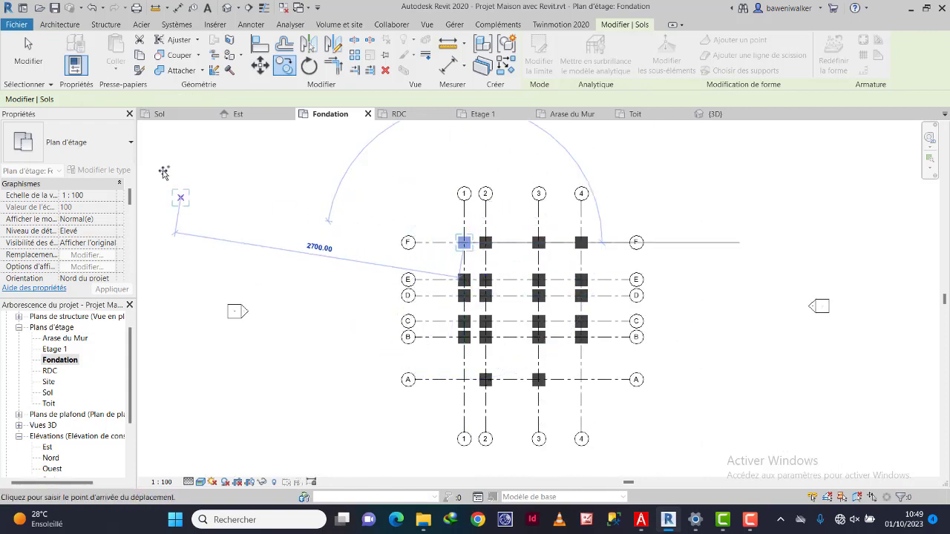
pyautogui.click(29, 54)
# Step: Check the slab layout on the Fondation plan against the Vue en Plan RDC drawing in PDF Architect
pyautogui.scroll(4, 531, 288)
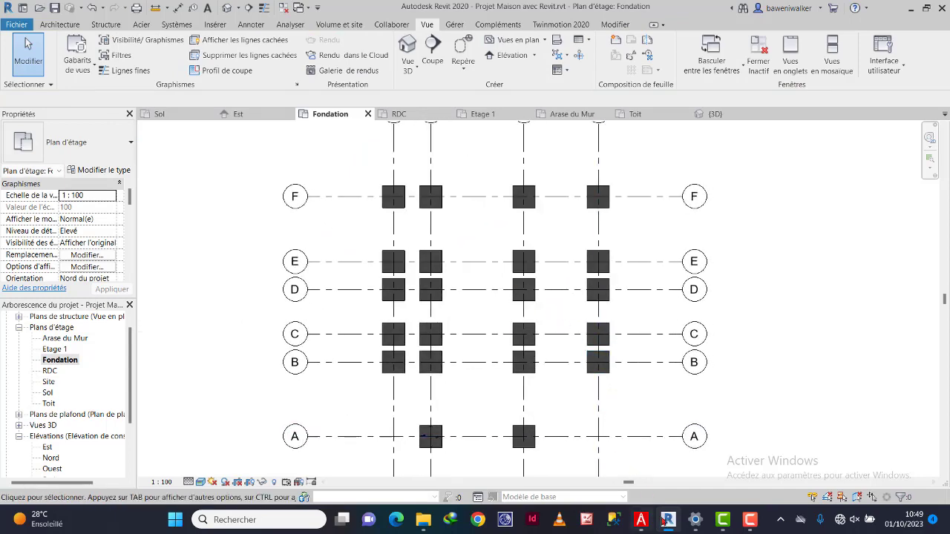
pyautogui.click(641, 523)
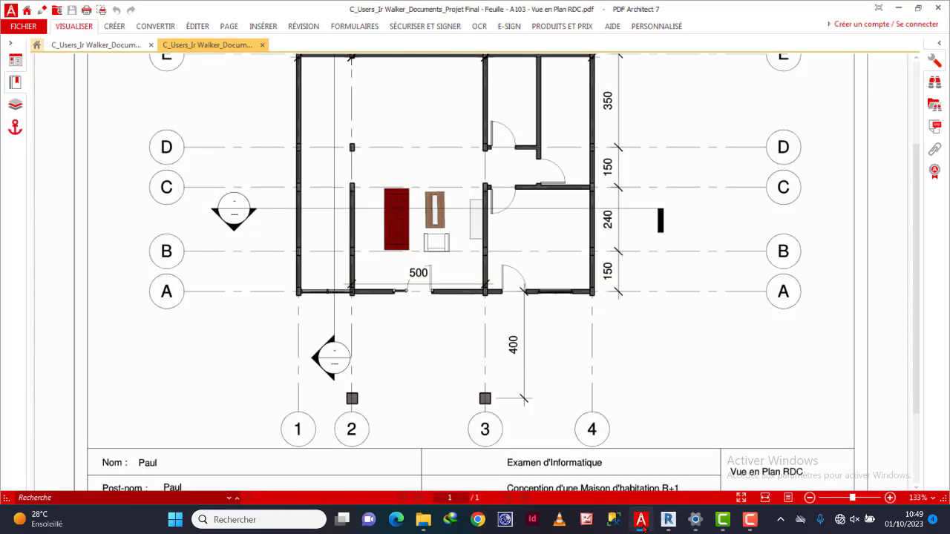
pyautogui.click(643, 524)
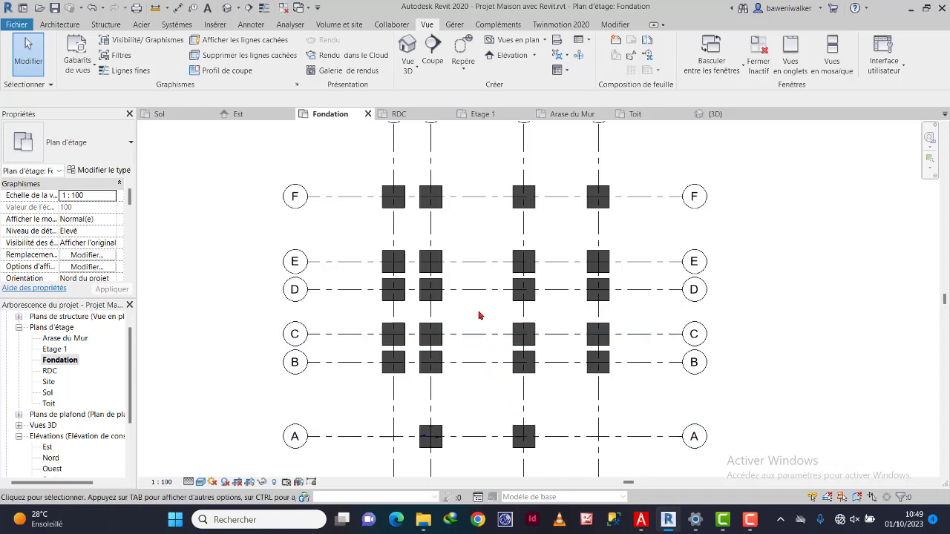
pyautogui.scroll(-2, 481, 313)
pyautogui.scroll(2, 535, 268)
pyautogui.moveTo(523, 332); pyautogui.dragTo(518, 299, button='middle')
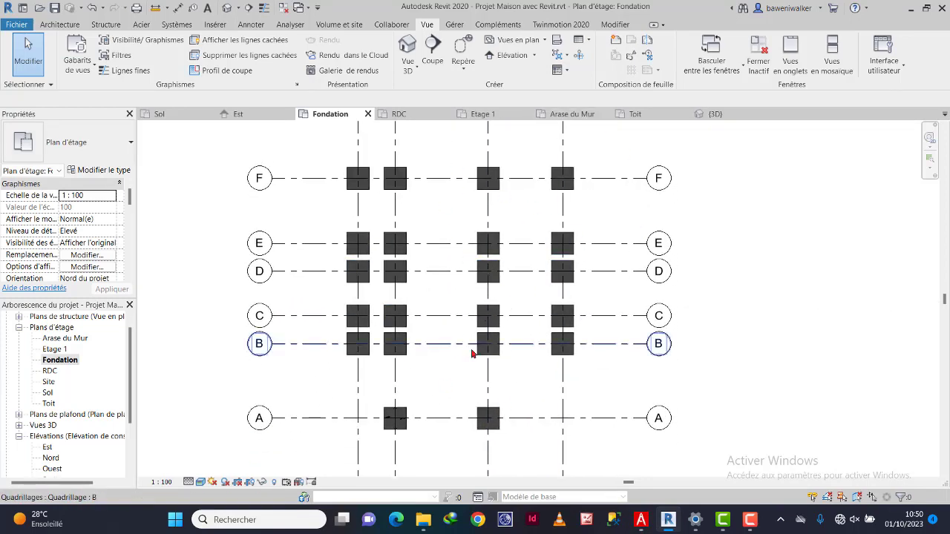
pyautogui.moveTo(432, 243); pyautogui.dragTo(435, 264, button='middle')
pyautogui.scroll(-1, 434, 263)
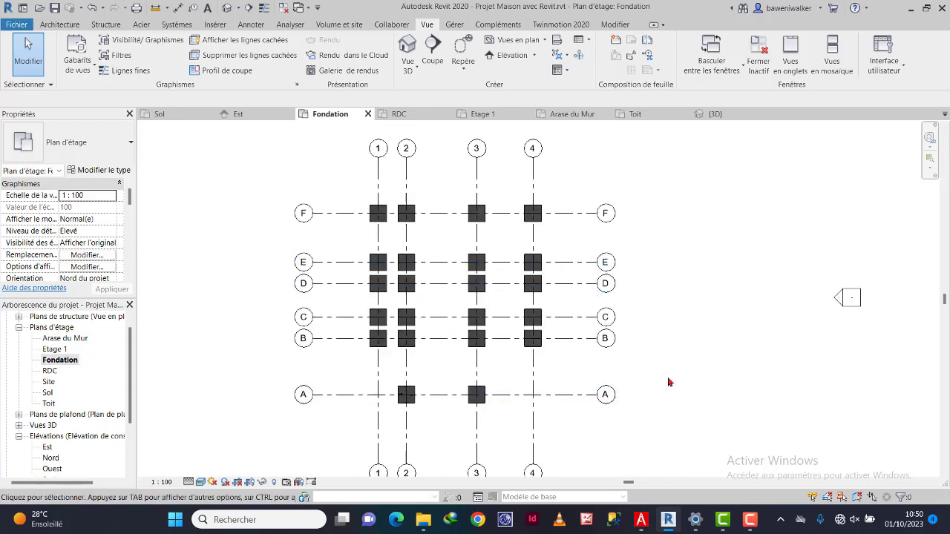
pyautogui.moveTo(673, 383); pyautogui.dragTo(679, 376, button='middle')
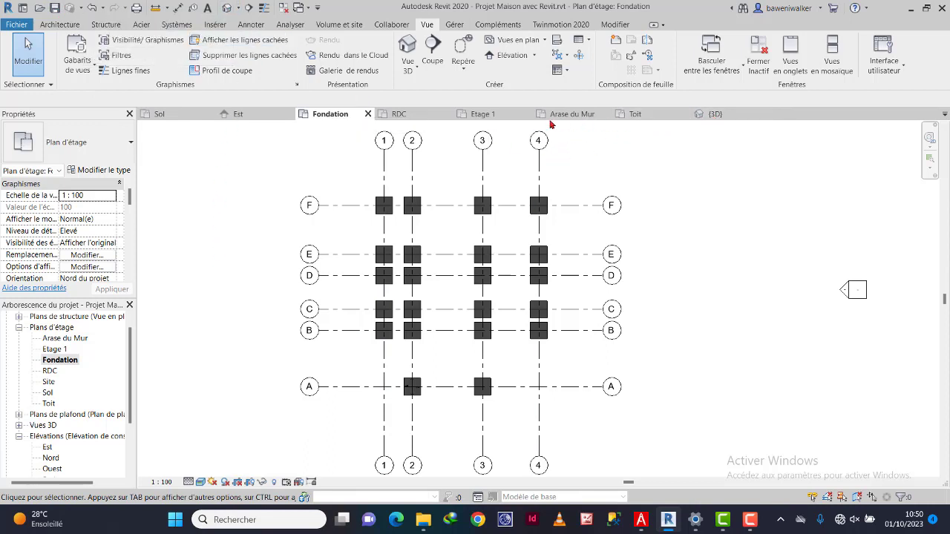
# Step: Open the {3D} view and examine the blinding slabs up close
pyautogui.click(708, 115)
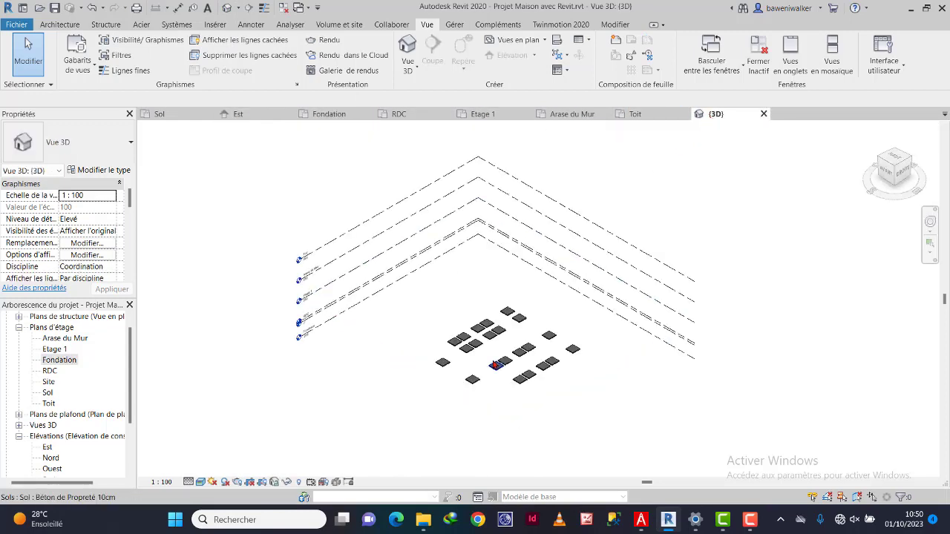
pyautogui.scroll(2, 504, 373)
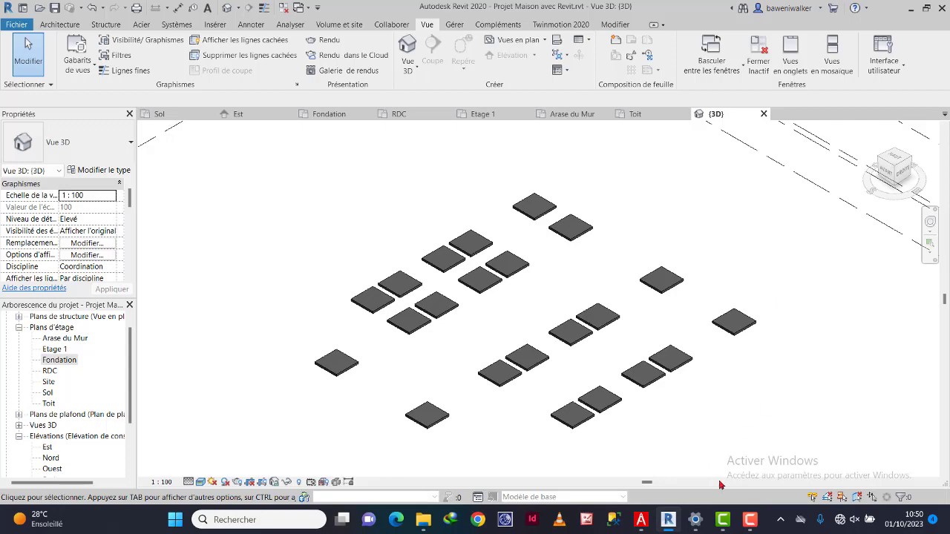
pyautogui.click(751, 521)
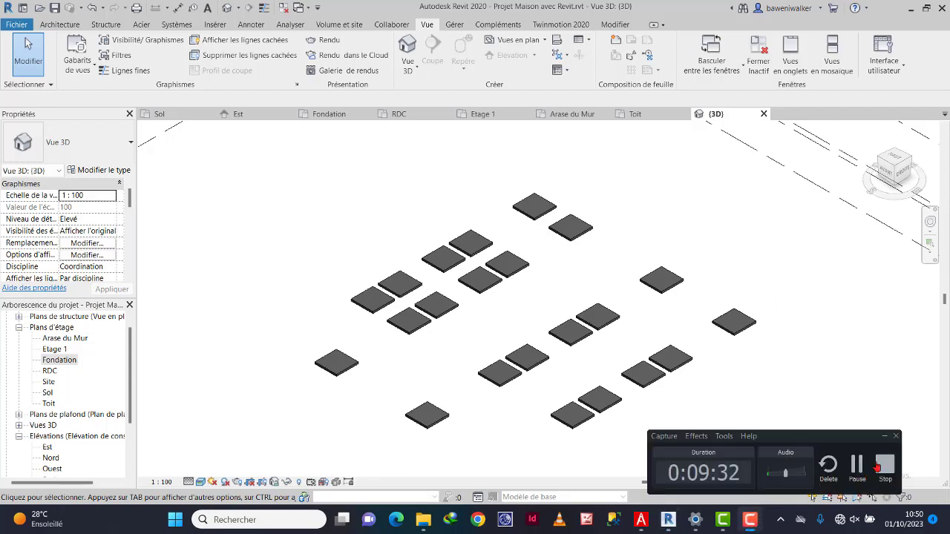